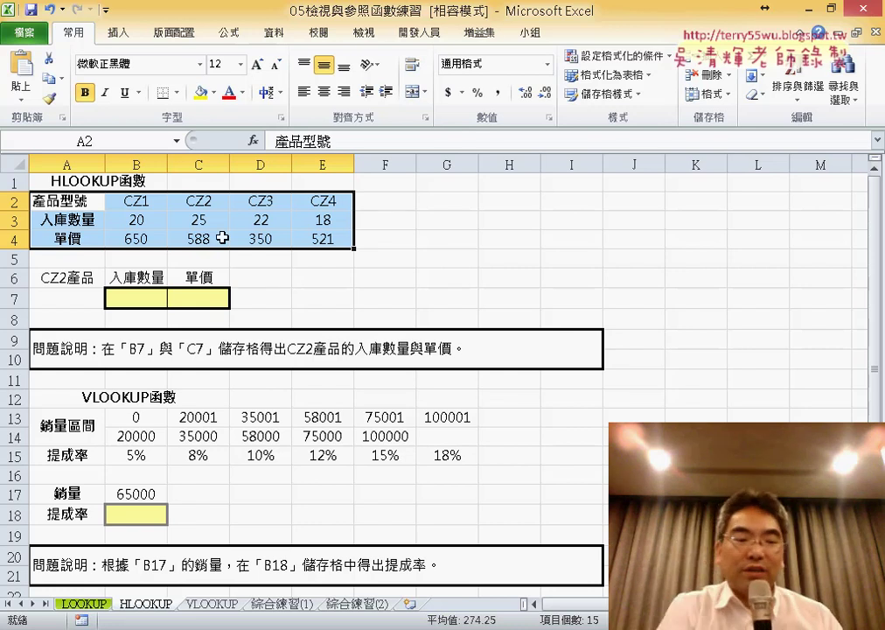
# Copy the A2:E4 product table and set up Paste Special at J1 with Transpose ticked.
pyautogui.hotkey('ctrl', 'c')
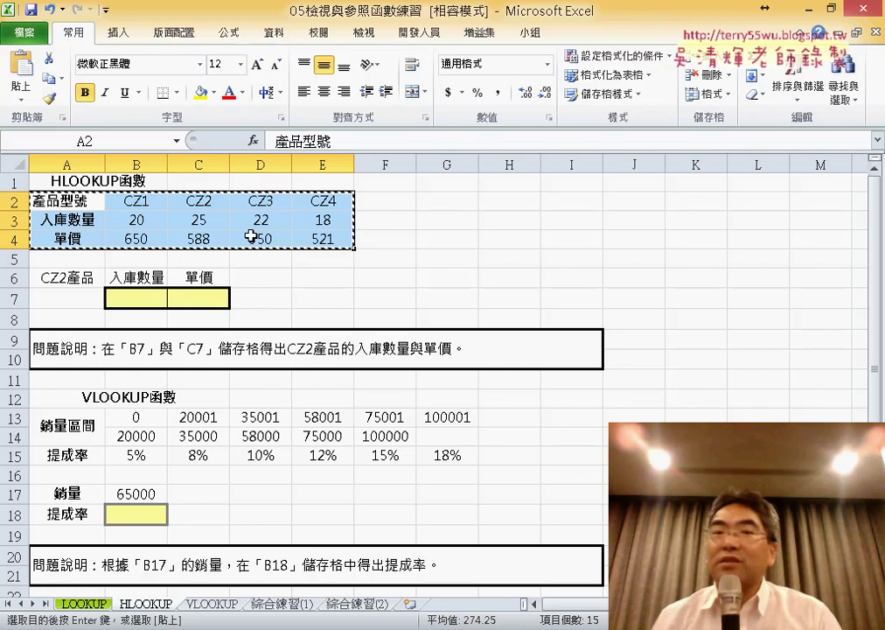
pyautogui.click(643, 183)
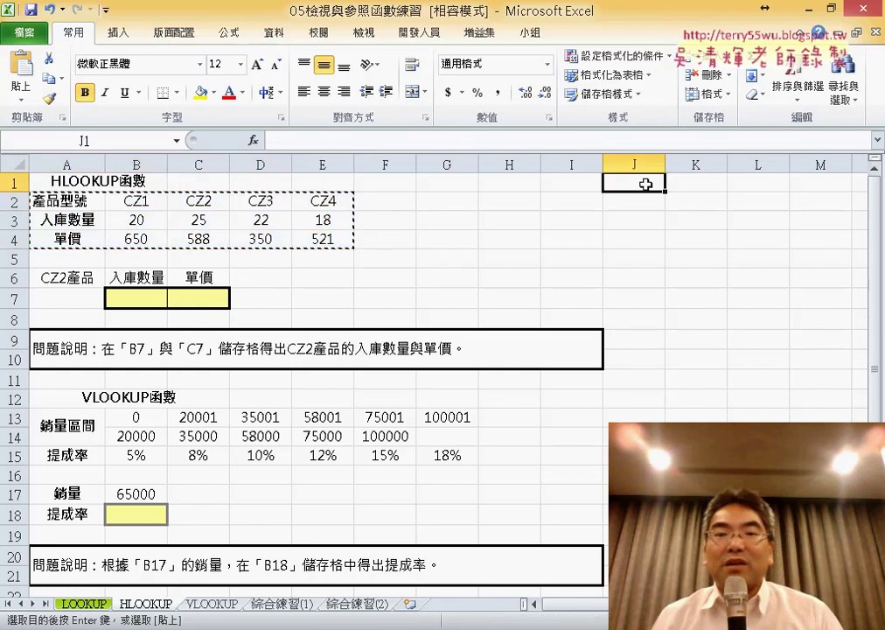
pyautogui.rightClick(644, 186)
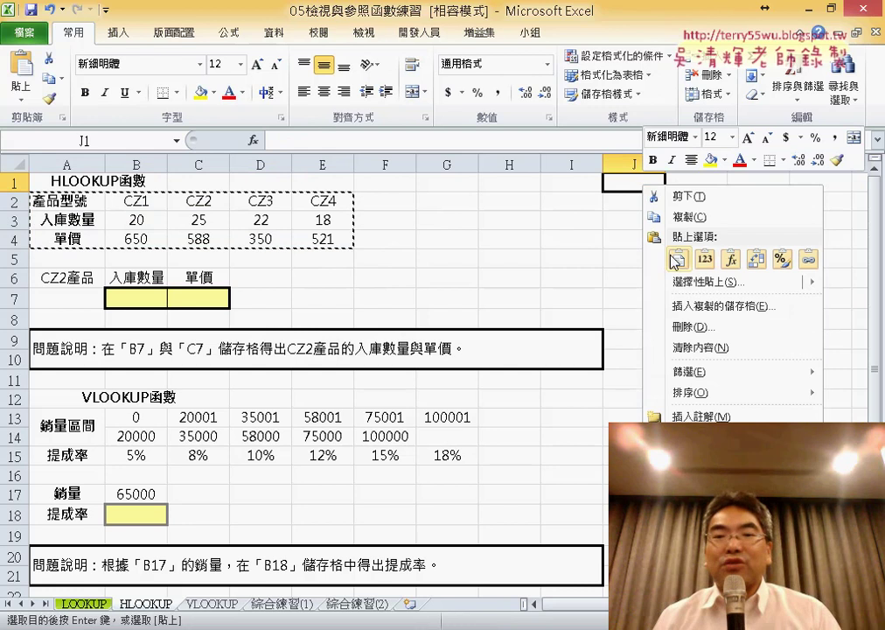
pyautogui.moveTo(709, 281)
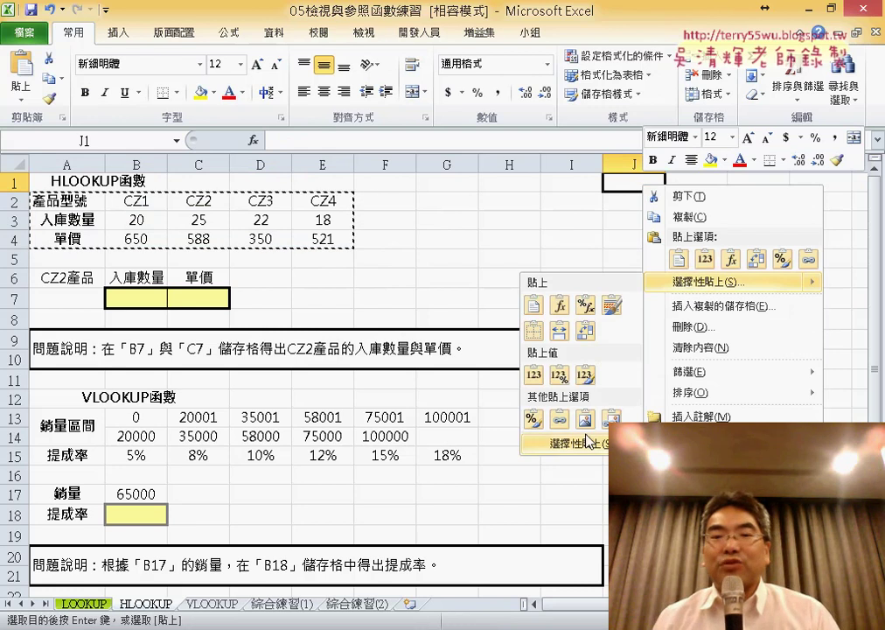
pyautogui.click(587, 443)
pyautogui.moveTo(595, 319); pyautogui.dragTo(315, 44)
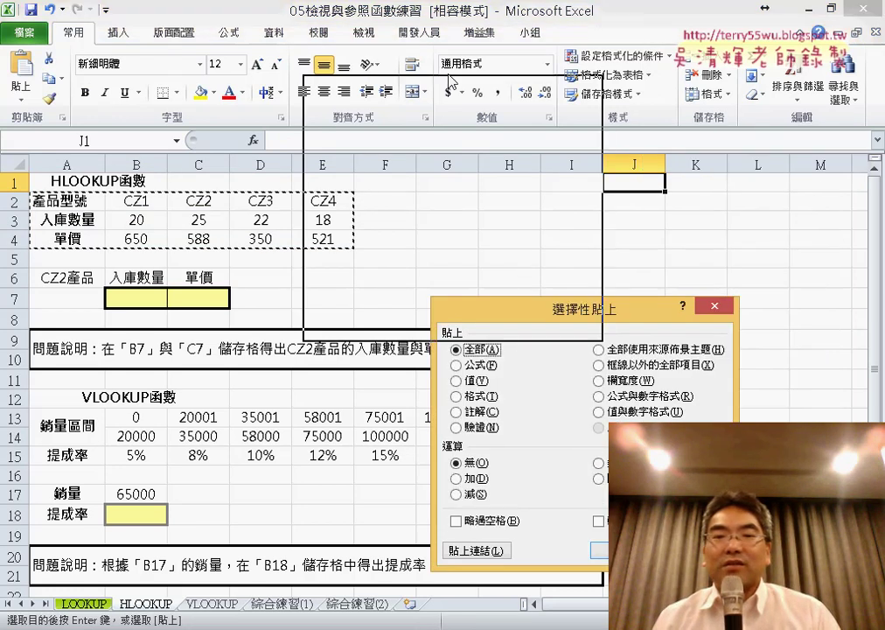
pyautogui.click(315, 242)
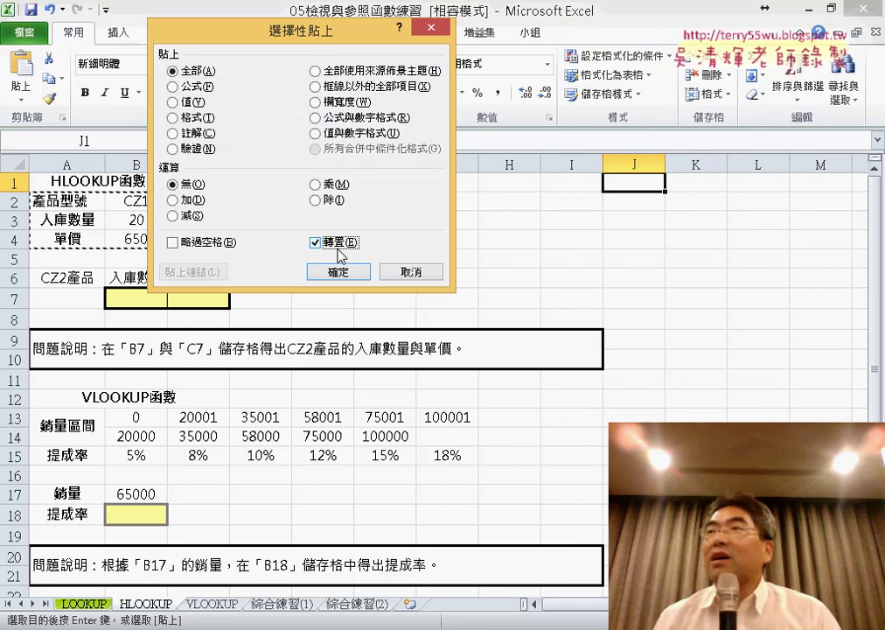
# Paste the table transposed into J1:L5, listing CZ1–CZ4 down the rows with quantity and price.
pyautogui.click(356, 279)
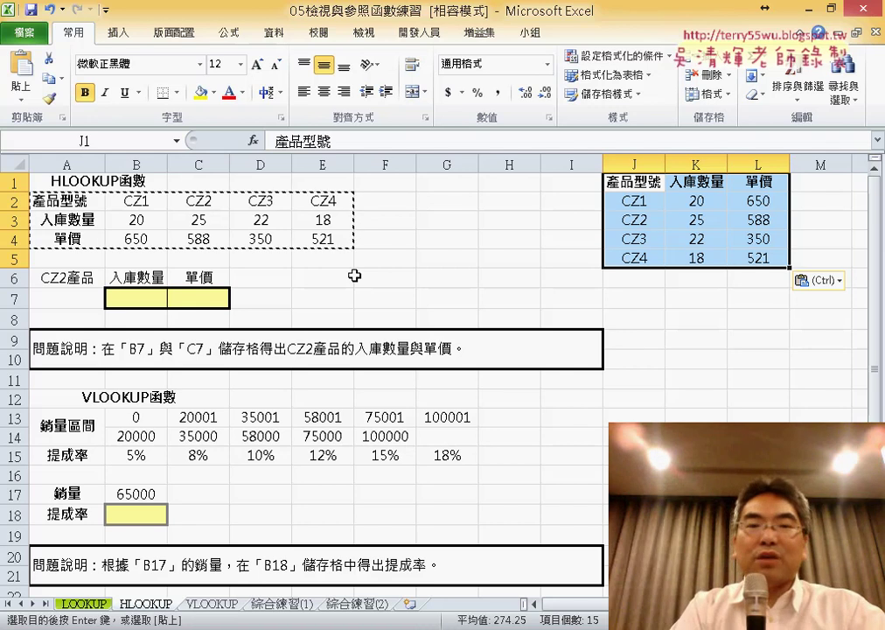
pyautogui.press('ctrl')
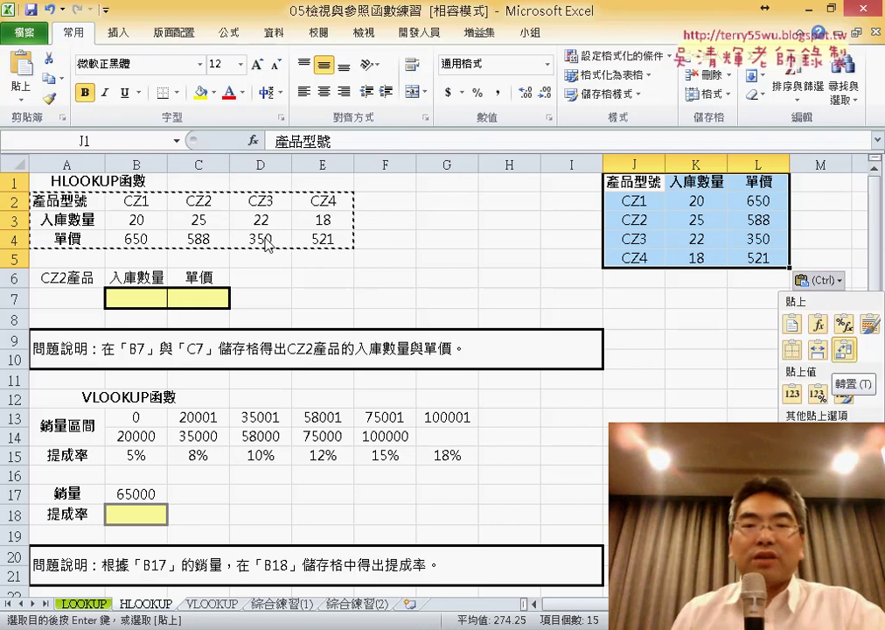
pyautogui.press('Escape')
pyautogui.click(127, 295)
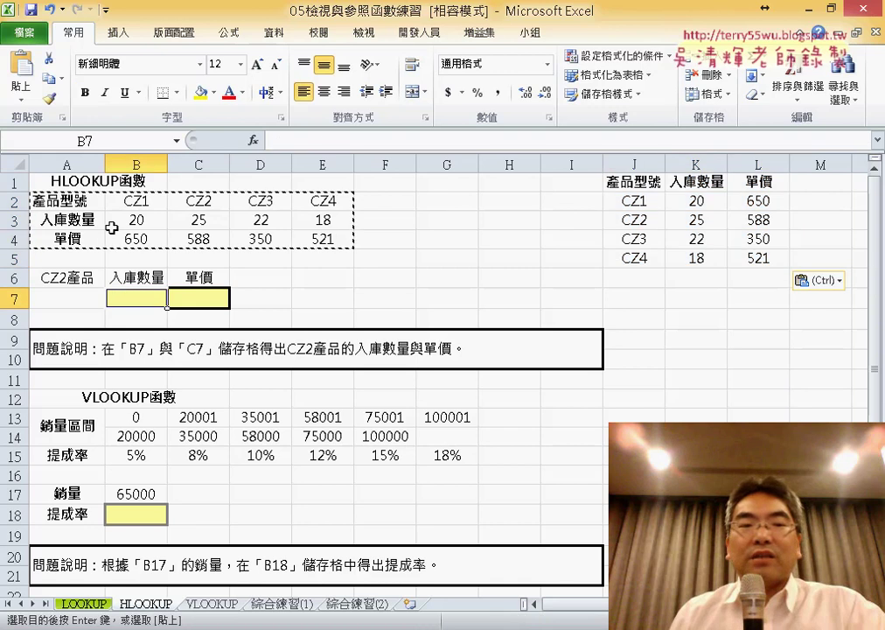
pyautogui.moveTo(65, 200); pyautogui.dragTo(322, 238)
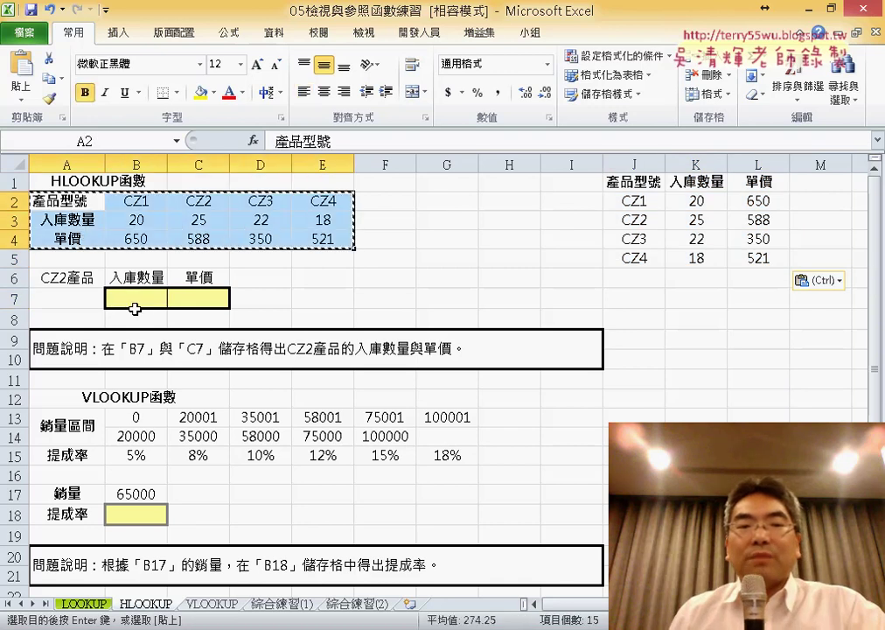
pyautogui.press('Down')
pyautogui.press('Down')
pyautogui.press('Down')
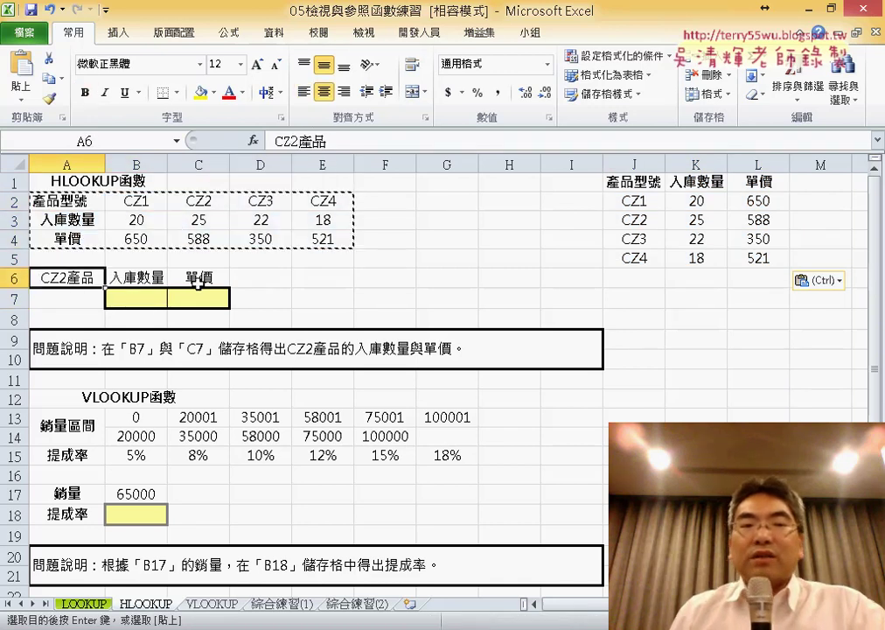
pyautogui.click(143, 298)
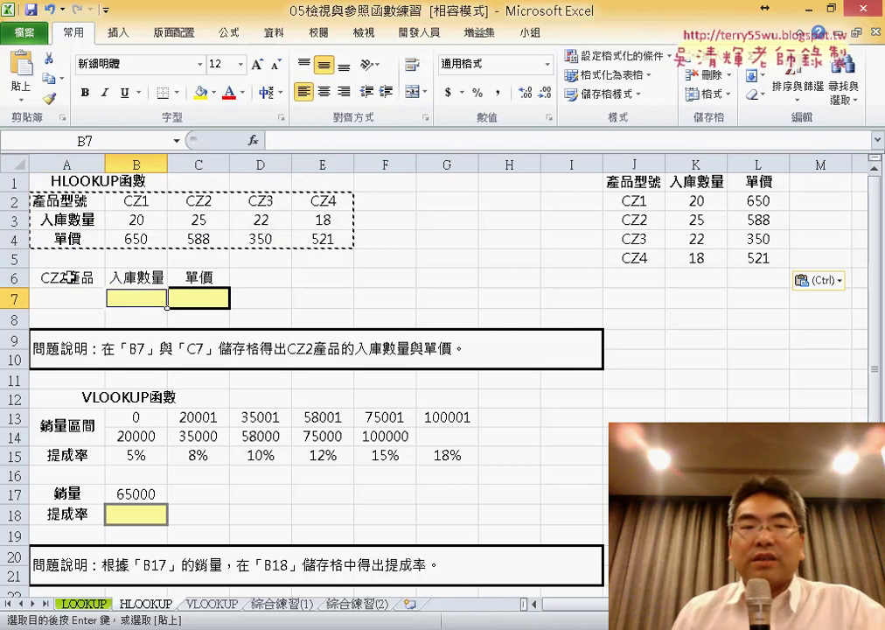
pyautogui.click(145, 277)
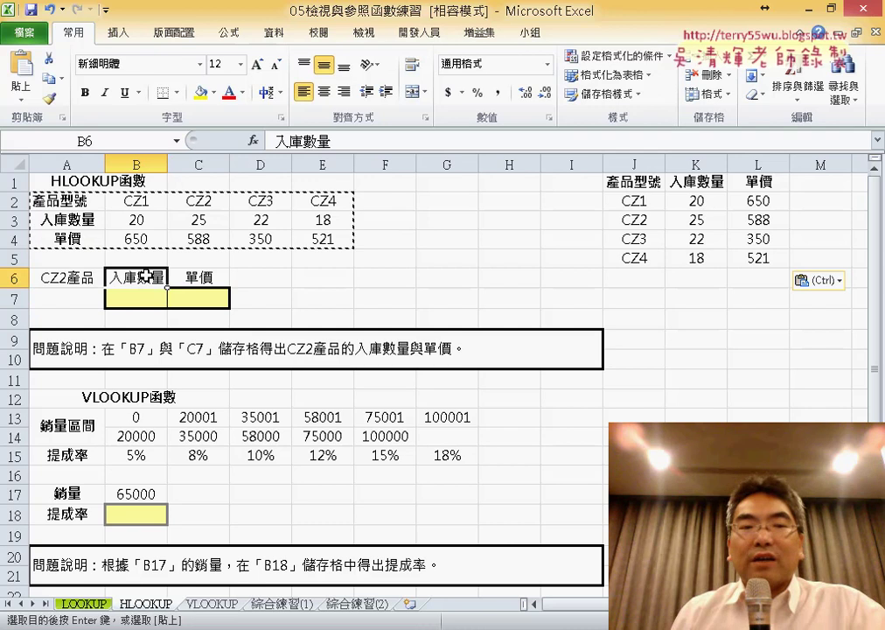
pyautogui.click(203, 202)
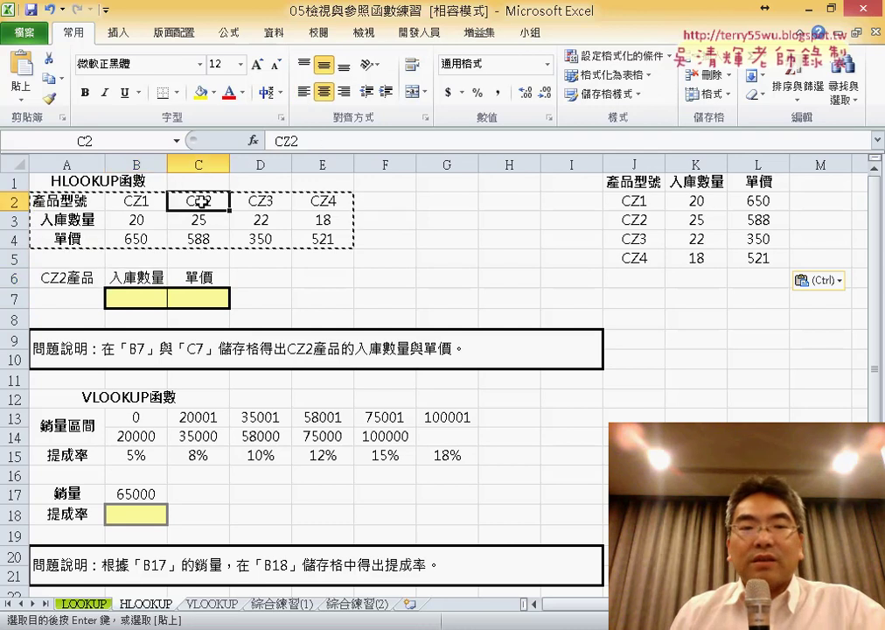
pyautogui.click(201, 225)
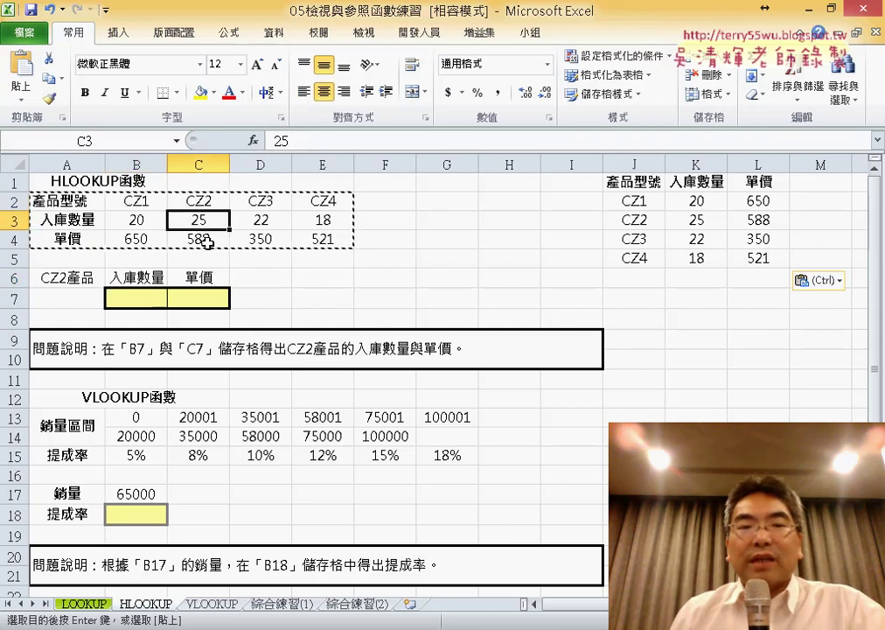
pyautogui.click(206, 243)
pyautogui.click(136, 299)
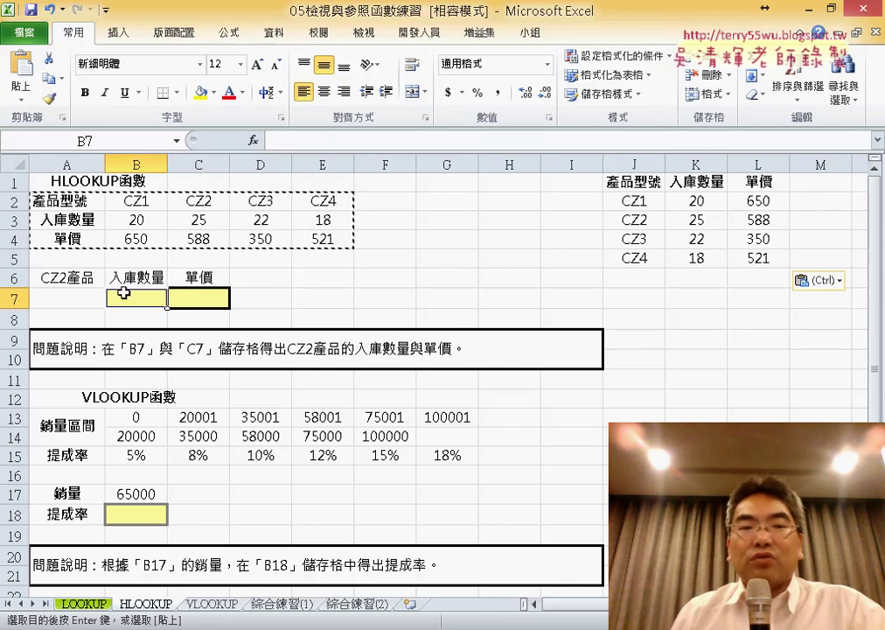
# Insert a blank HLOOKUP function into B7 from the Lookup & Reference category.
pyautogui.click(253, 140)
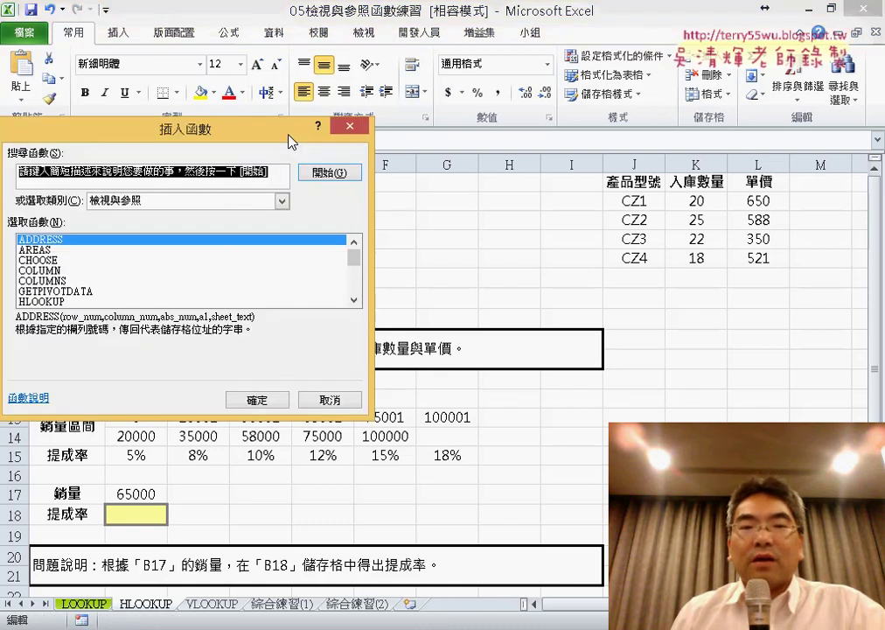
pyautogui.moveTo(290, 132); pyautogui.dragTo(655, 41)
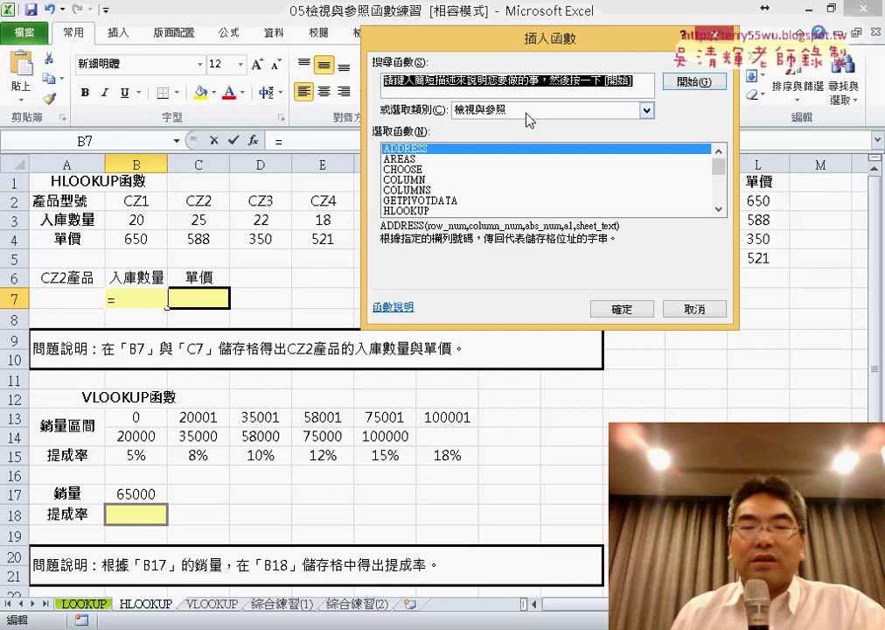
pyautogui.moveTo(725, 171); pyautogui.dragTo(725, 188)
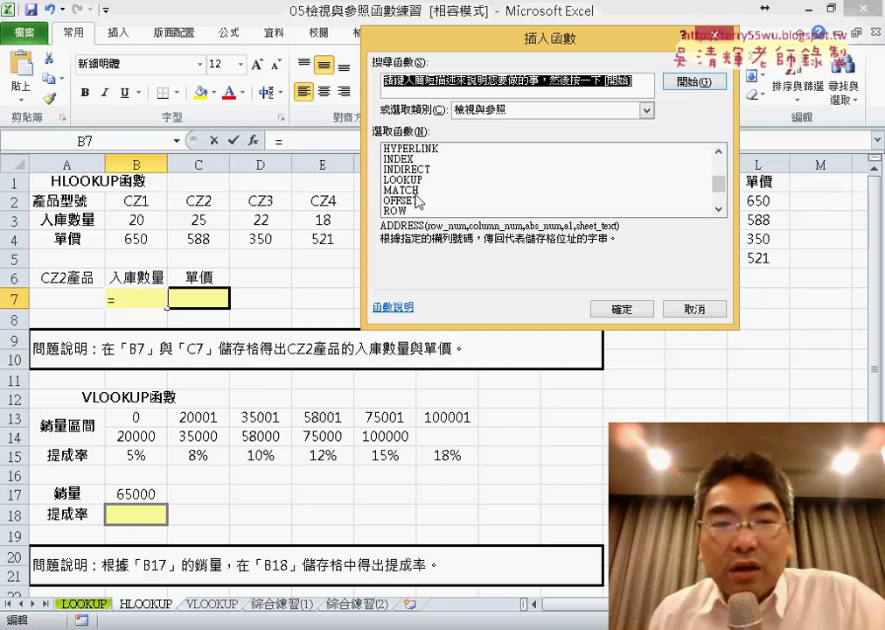
pyautogui.click(718, 150)
pyautogui.click(718, 150)
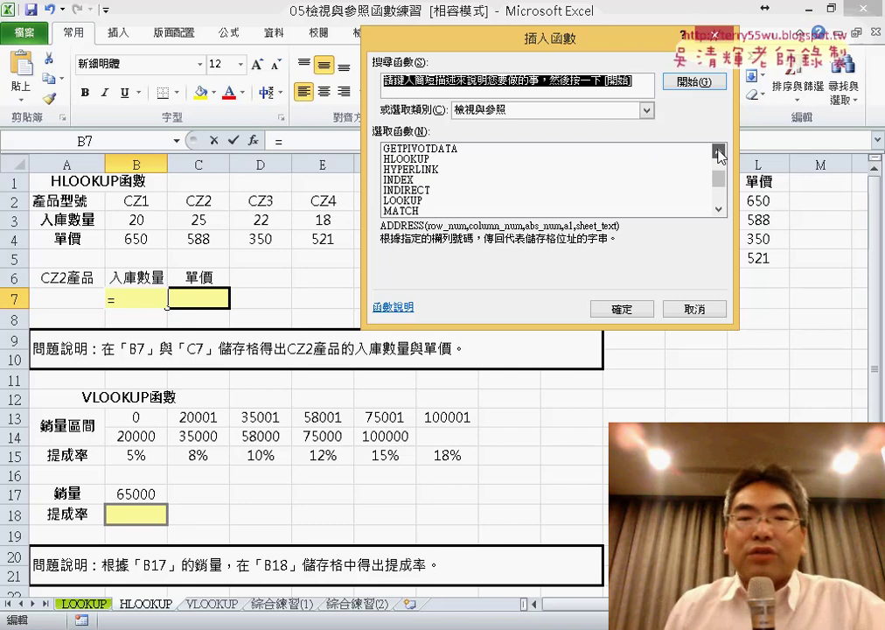
pyautogui.click(718, 150)
pyautogui.click(414, 170)
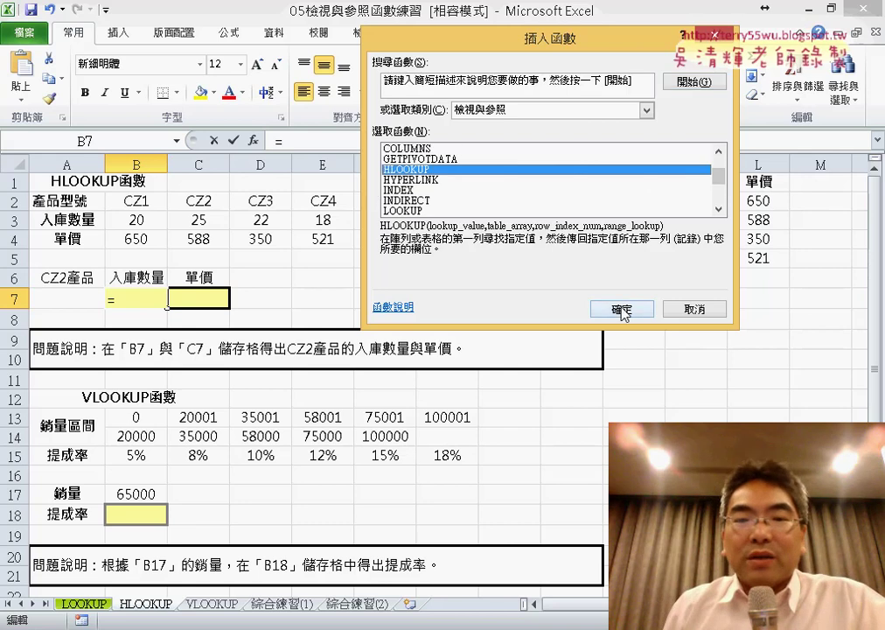
pyautogui.click(621, 310)
pyautogui.moveTo(496, 70); pyautogui.dragTo(493, 265)
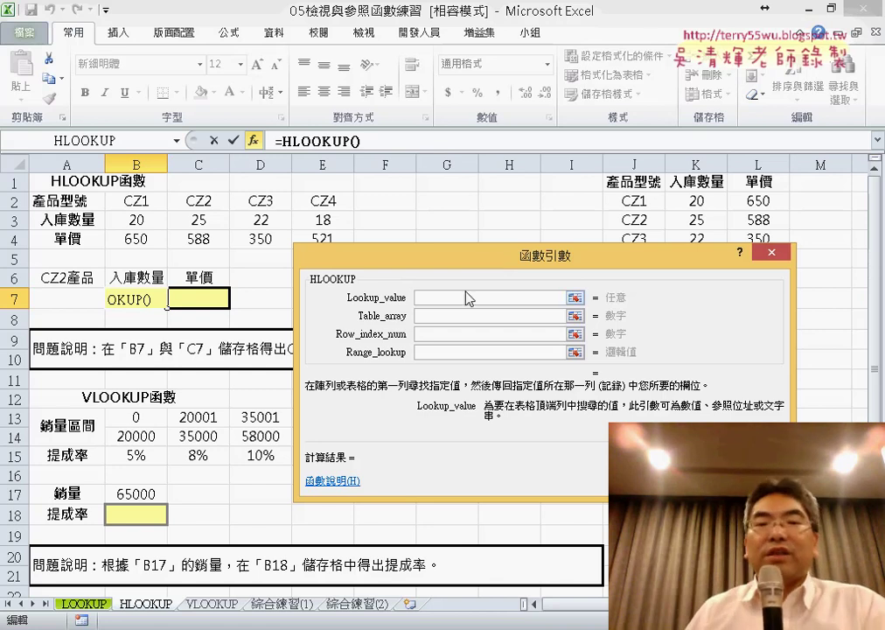
# Set the HLOOKUP lookup value to the quoted text "CZ2".
pyautogui.click(79, 280)
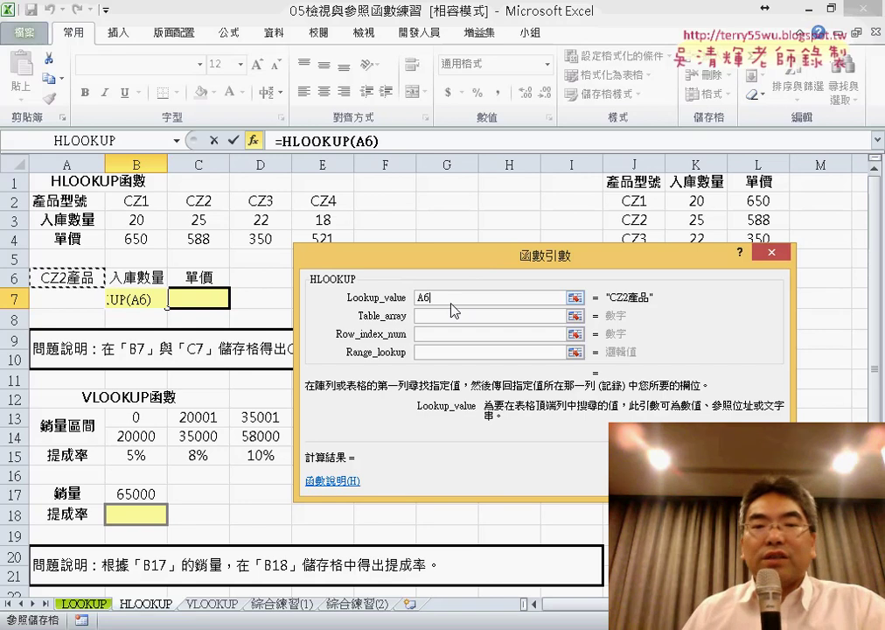
pyautogui.moveTo(439, 297); pyautogui.dragTo(379, 300)
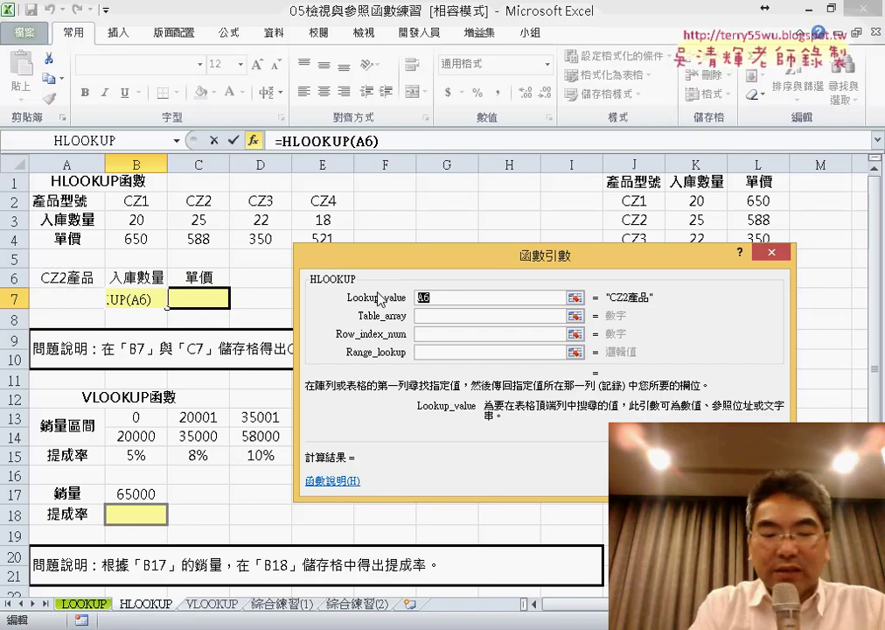
pyautogui.write('CZ')
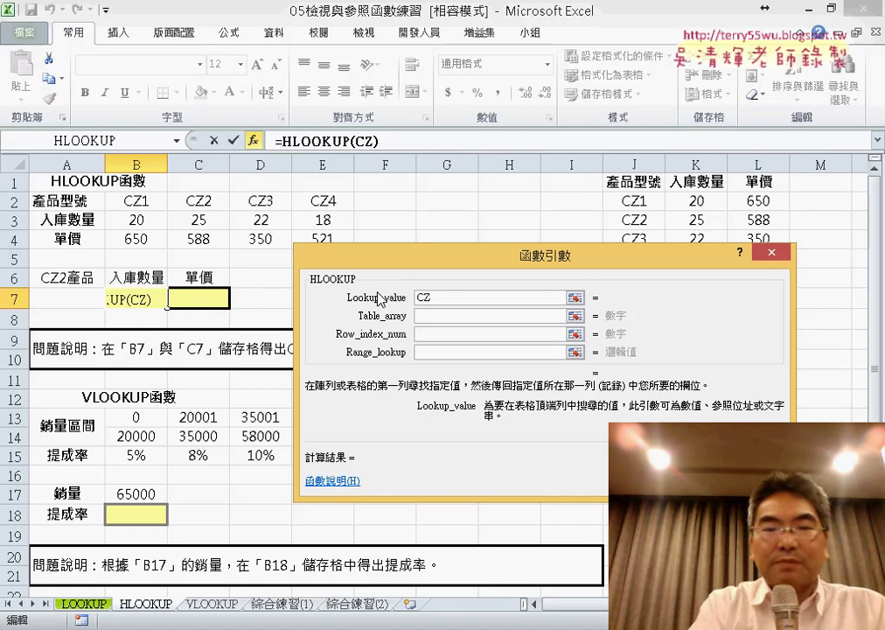
pyautogui.write('2')
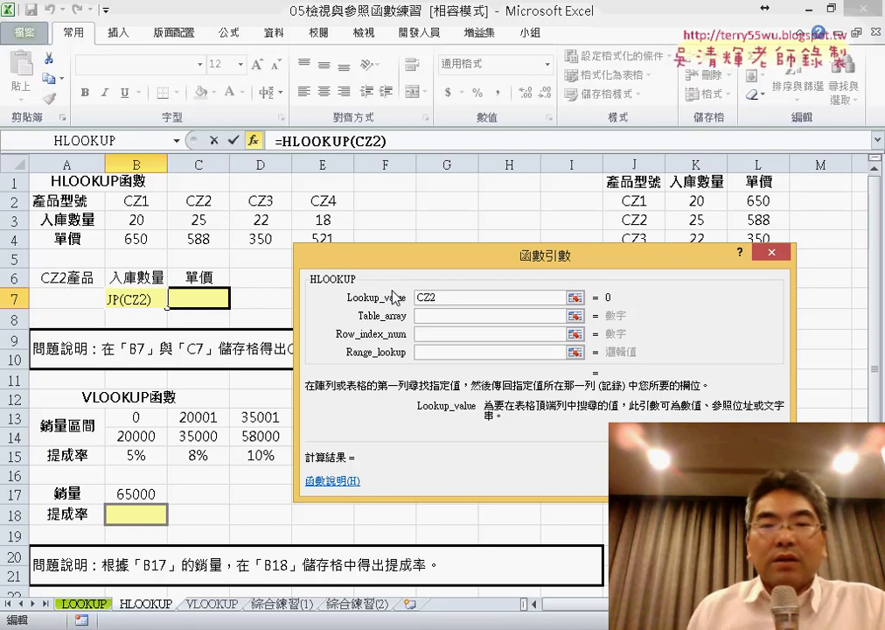
pyautogui.click(418, 299)
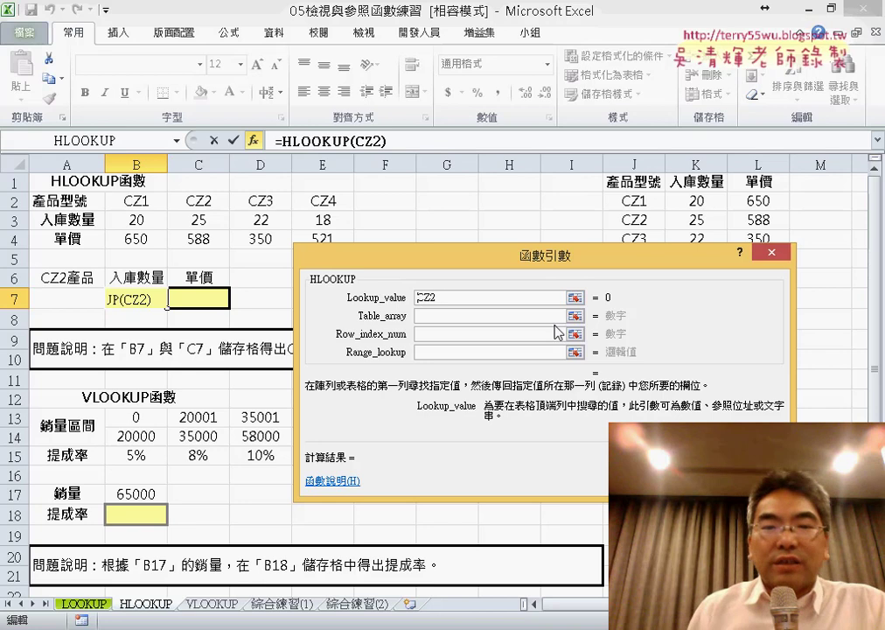
pyautogui.write('"CZ2')
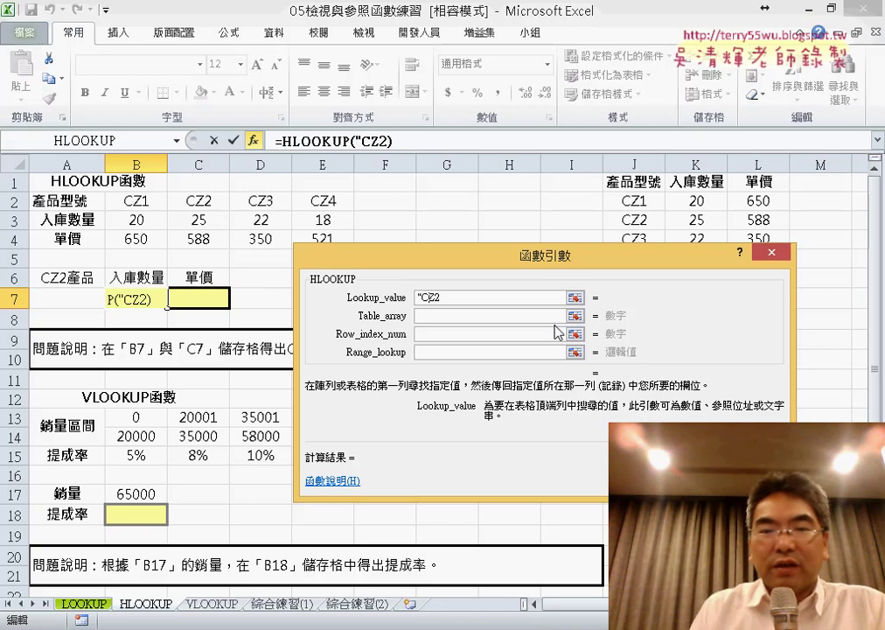
pyautogui.write('"')
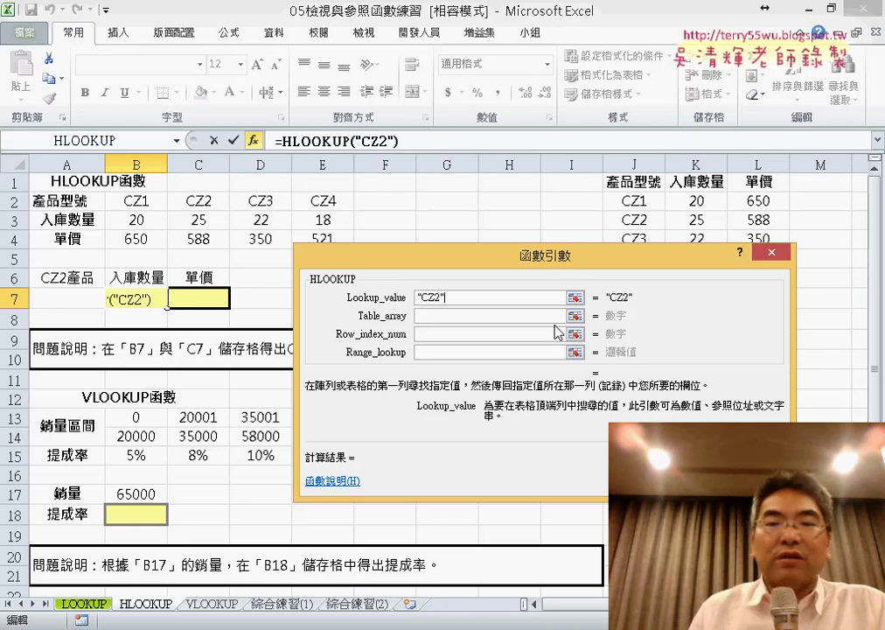
pyautogui.click(436, 319)
# Set Table_array to B2:E4, row index to 2 and range lookup to 0.
pyautogui.moveTo(442, 274); pyautogui.dragTo(369, 306)
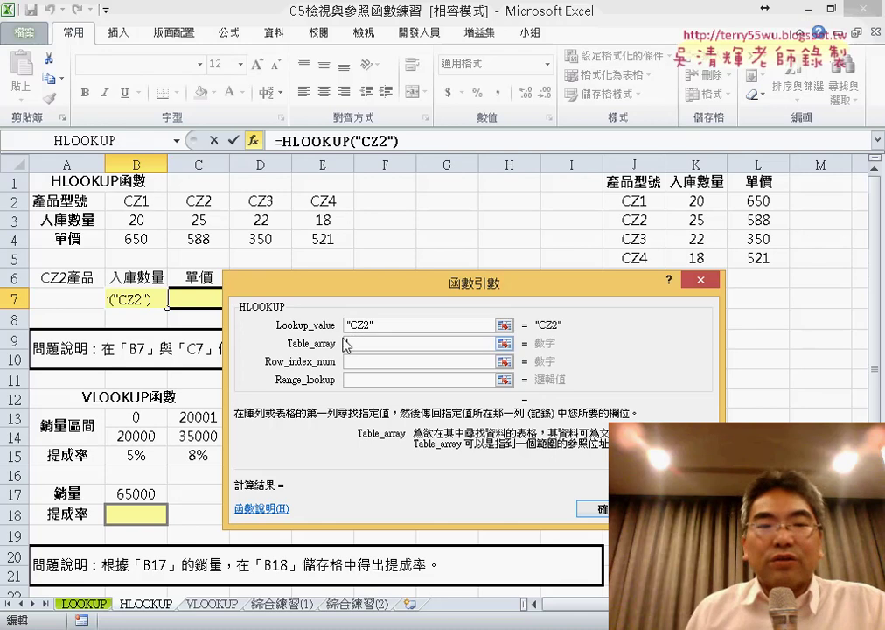
pyautogui.moveTo(136, 202); pyautogui.dragTo(313, 244)
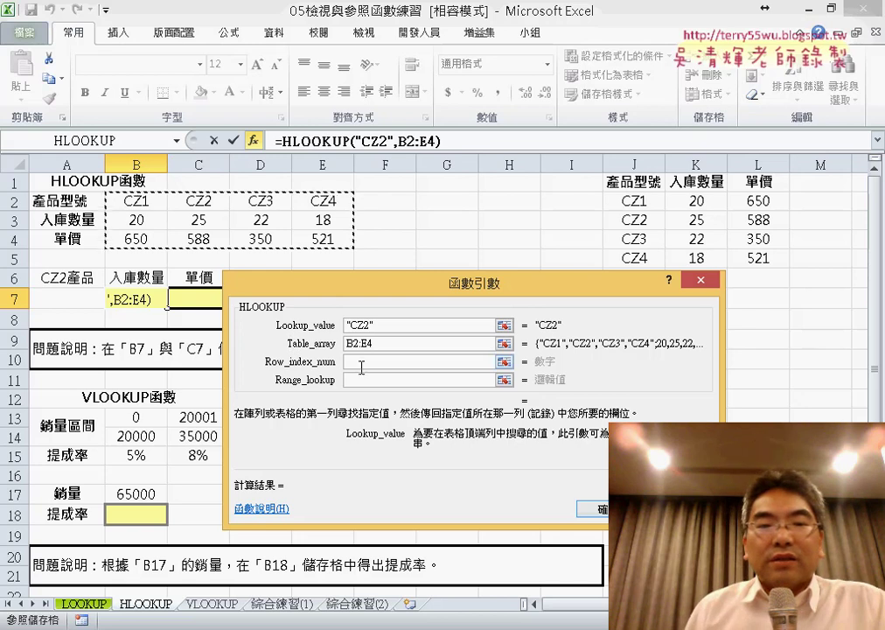
pyautogui.click(360, 361)
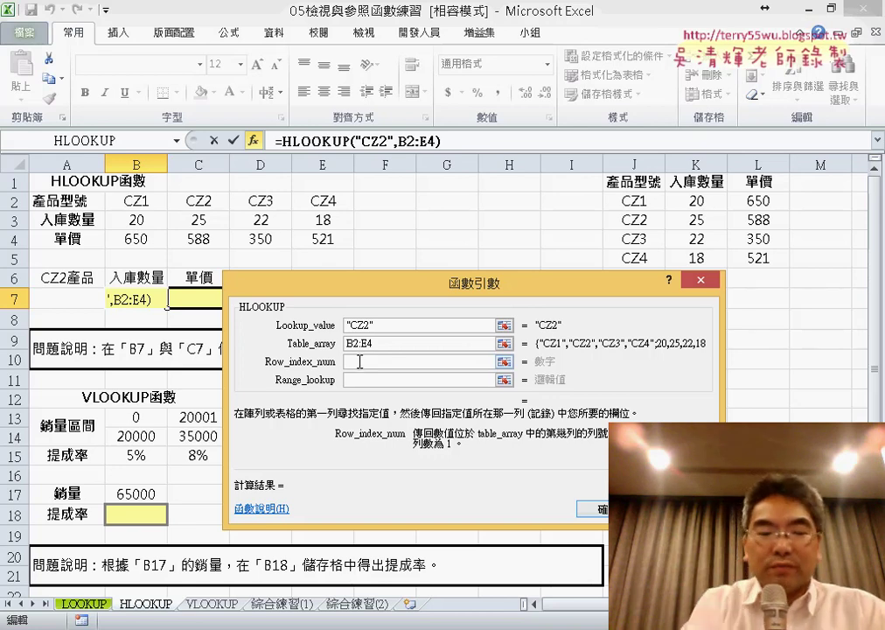
pyautogui.write('2')
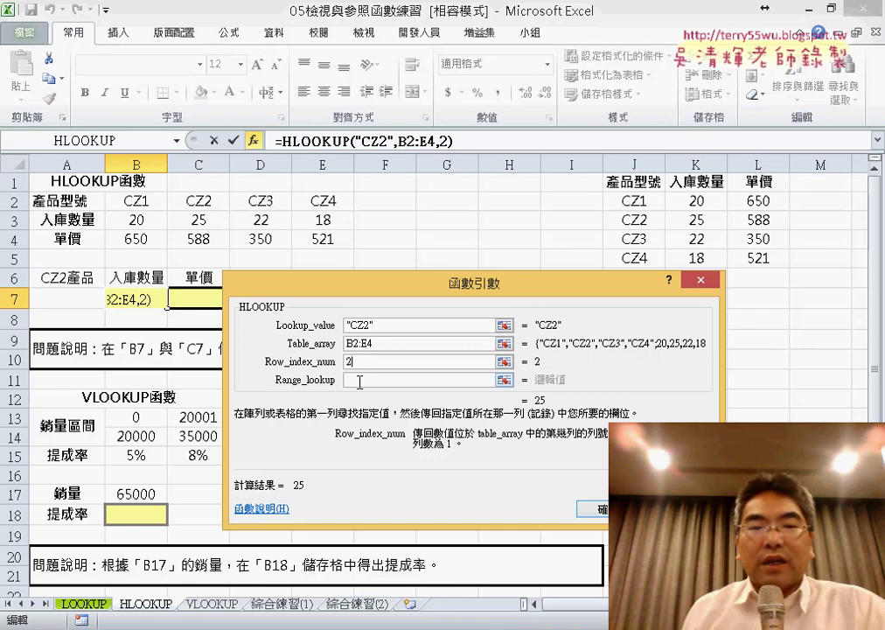
pyautogui.click(358, 382)
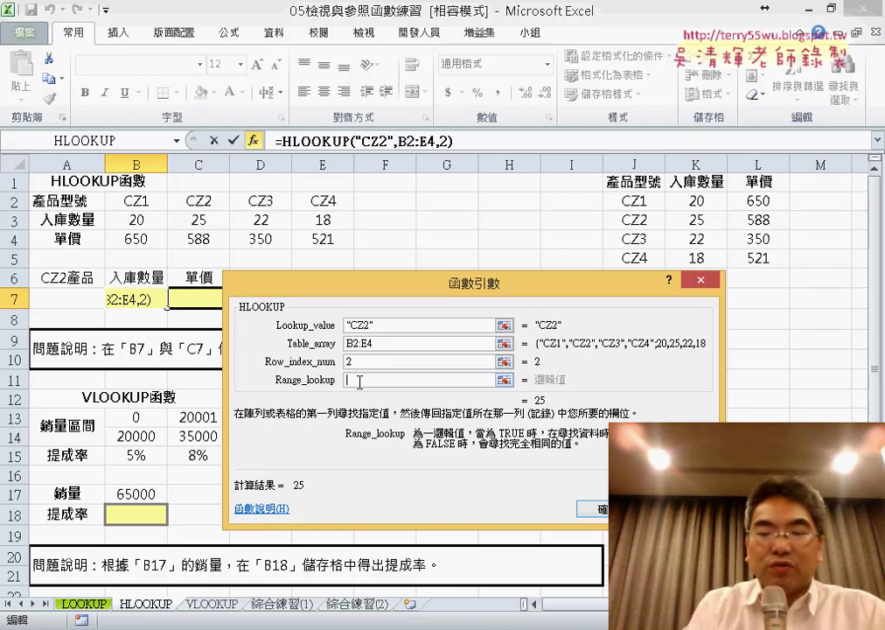
pyautogui.write('0')
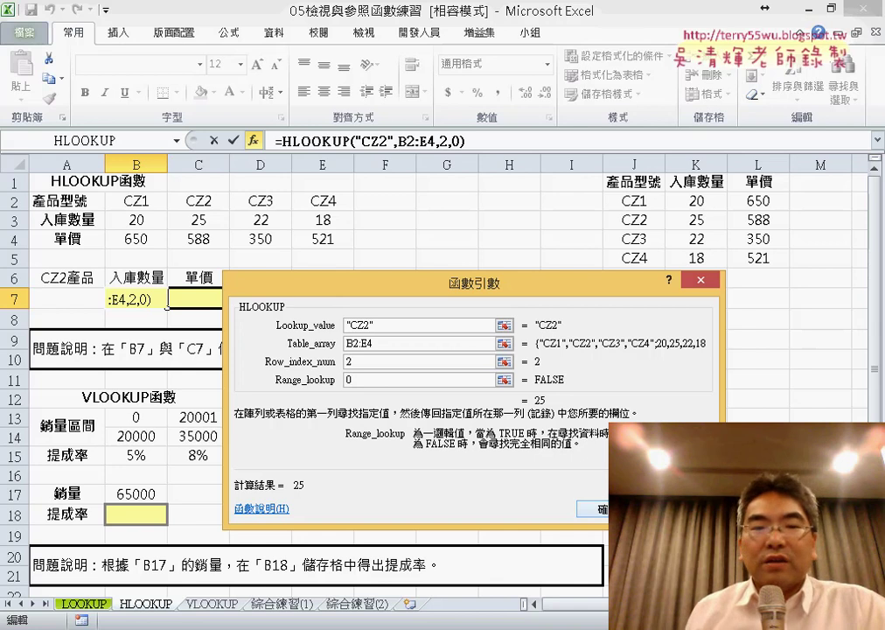
# Mark the 25 under CZ2 with red ink, then confirm the HLOOKUP formula in B7.
pyautogui.moveTo(300, 284); pyautogui.dragTo(396, 188)
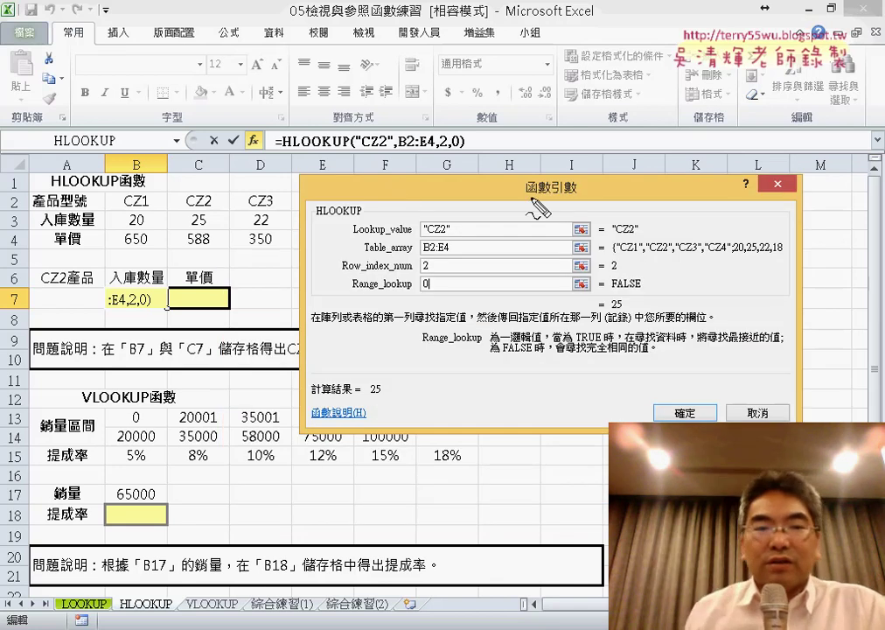
pyautogui.moveTo(193, 215); pyautogui.dragTo(194, 232)
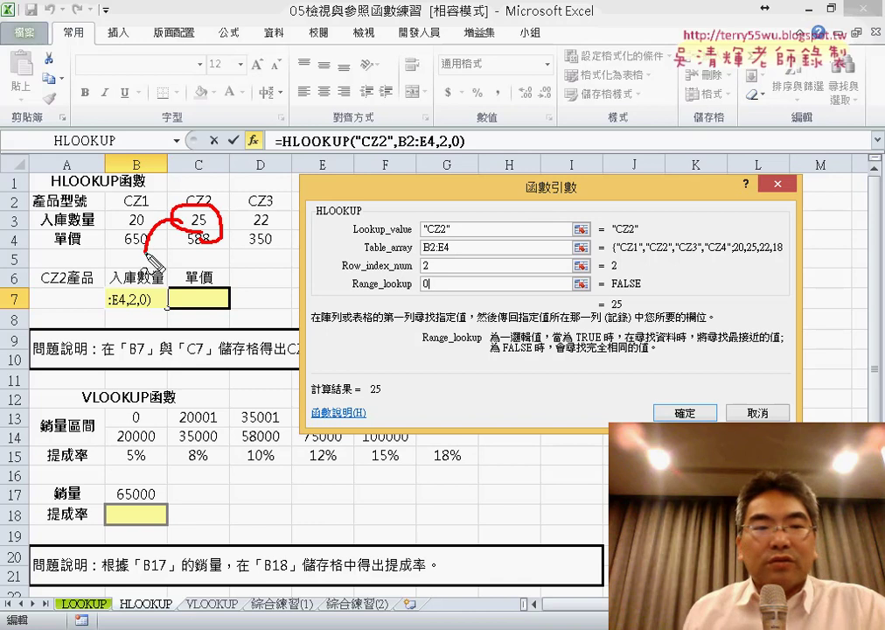
pyautogui.moveTo(160, 307); pyautogui.dragTo(160, 303)
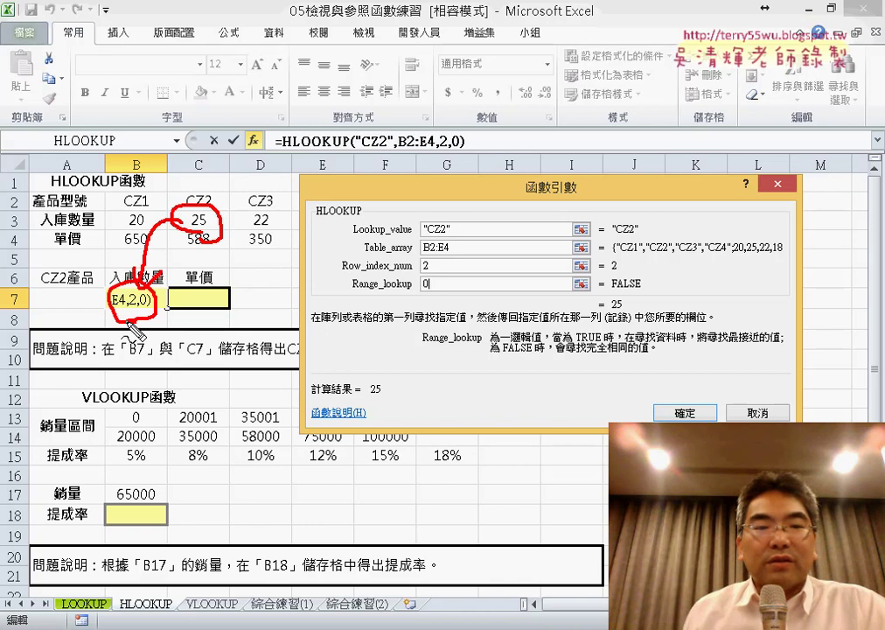
pyautogui.press('Escape')
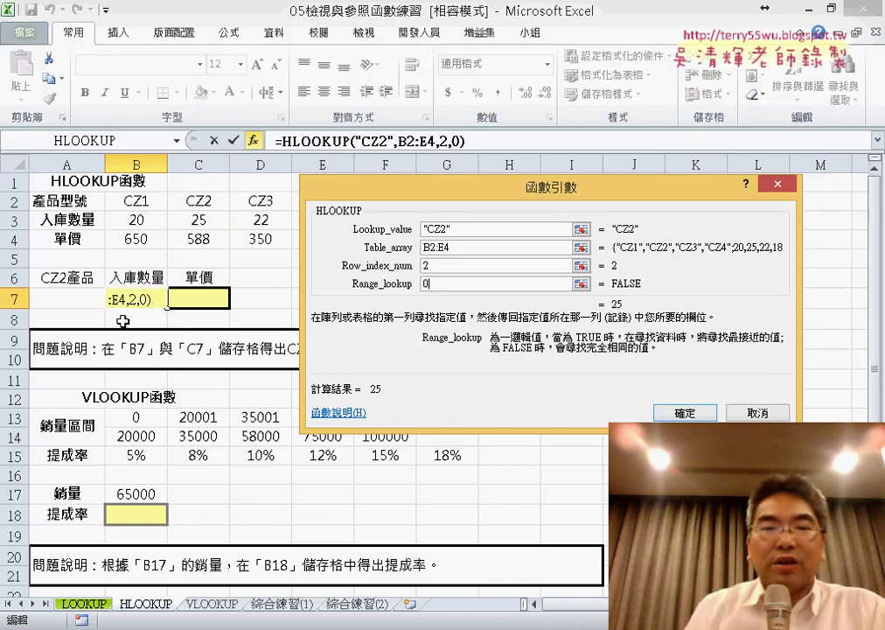
pyautogui.click(687, 410)
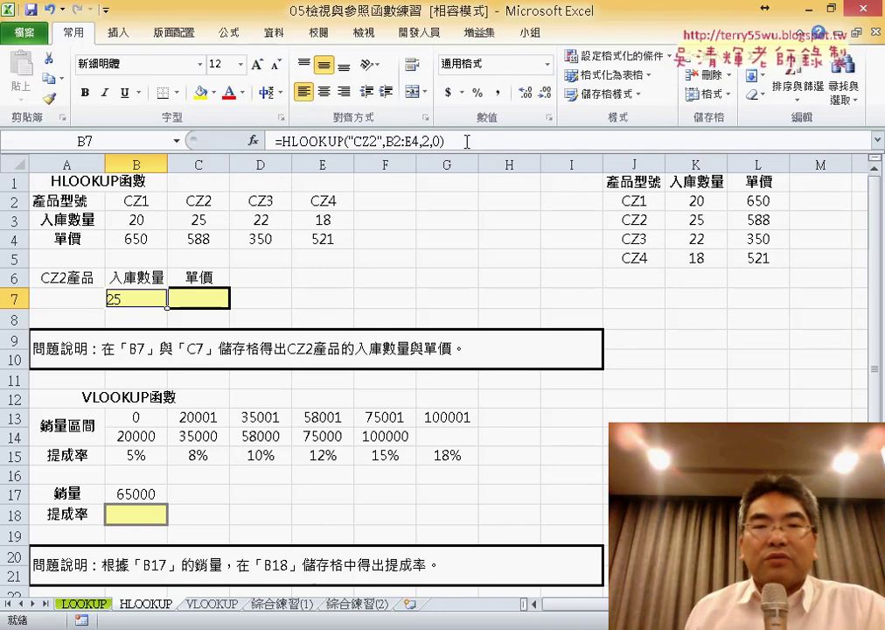
# Copy B7's HLOOKUP formula text and paste it into C7.
pyautogui.moveTo(467, 141); pyautogui.dragTo(259, 142)
pyautogui.rightClick(336, 136)
pyautogui.click(384, 168)
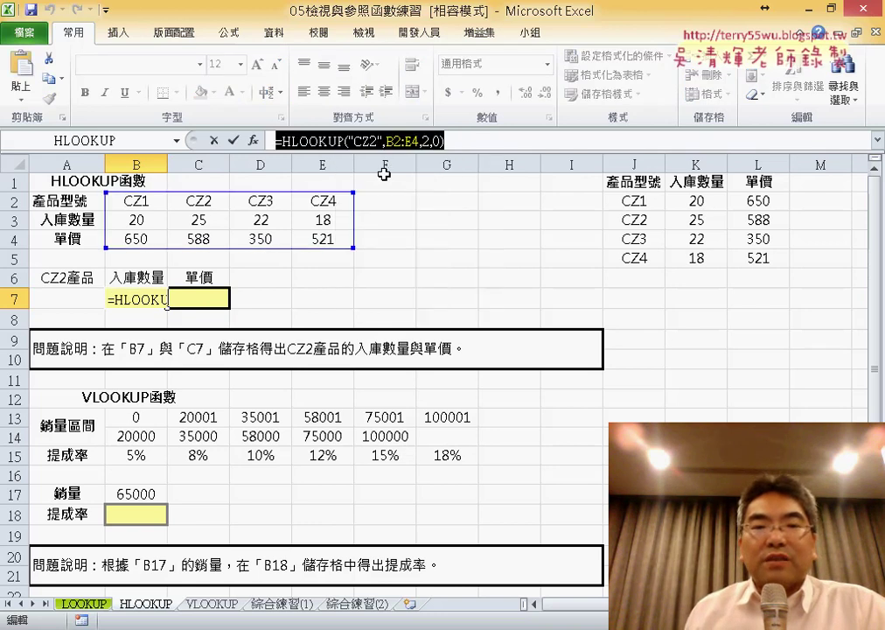
pyautogui.click(213, 140)
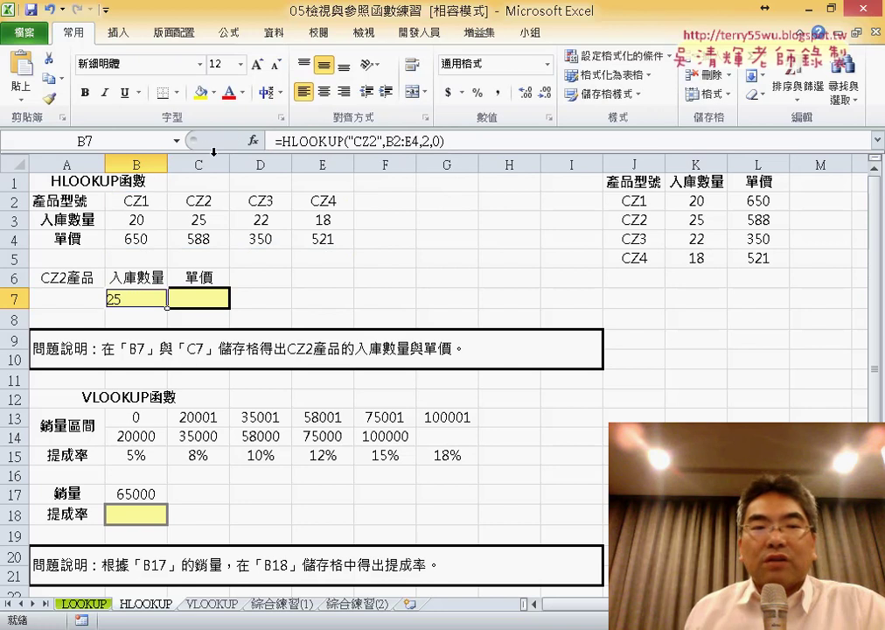
pyautogui.click(194, 299)
pyautogui.rightClick(289, 140)
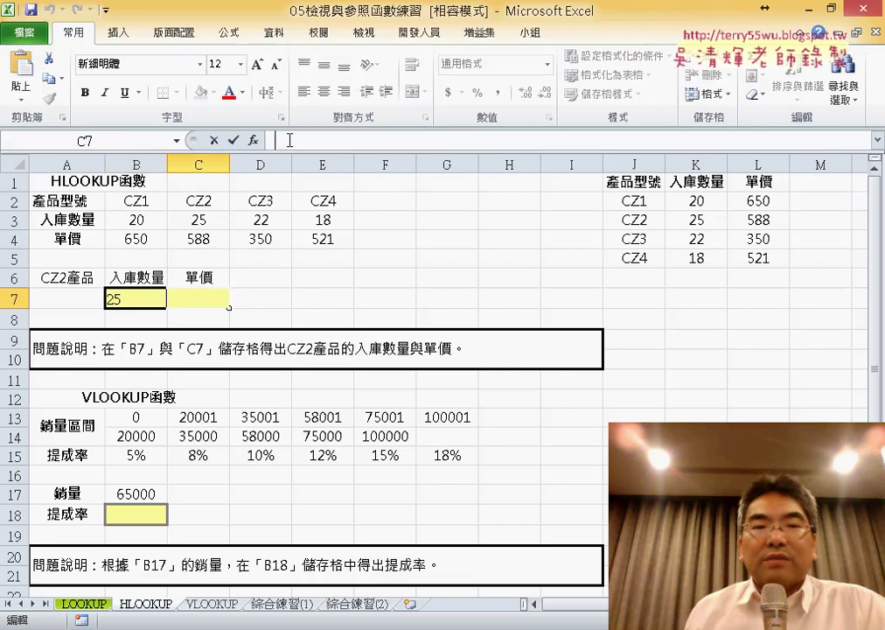
pyautogui.click(258, 169)
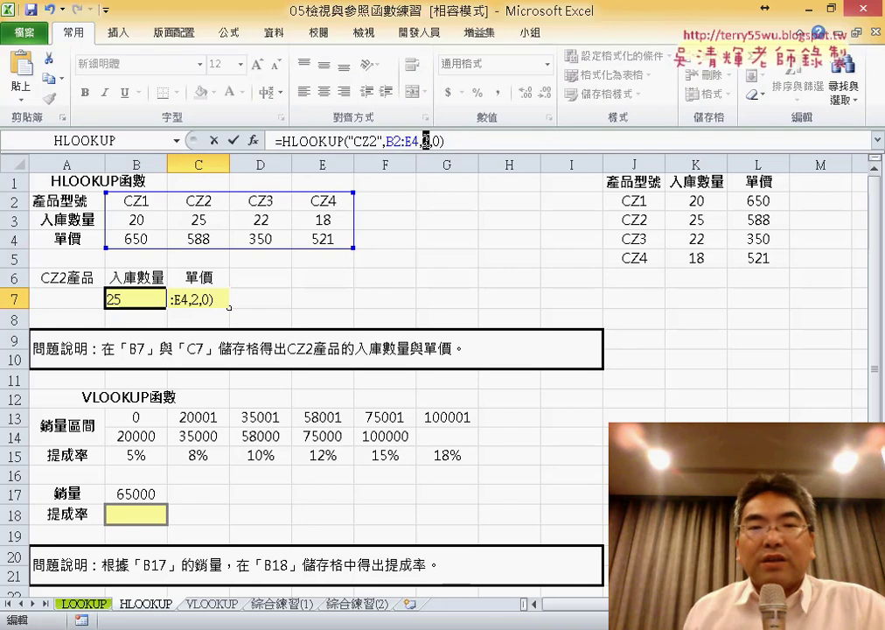
# Change C7's row index from 2 to 3 so it returns the unit price 588.
pyautogui.doubleClick(426, 140)
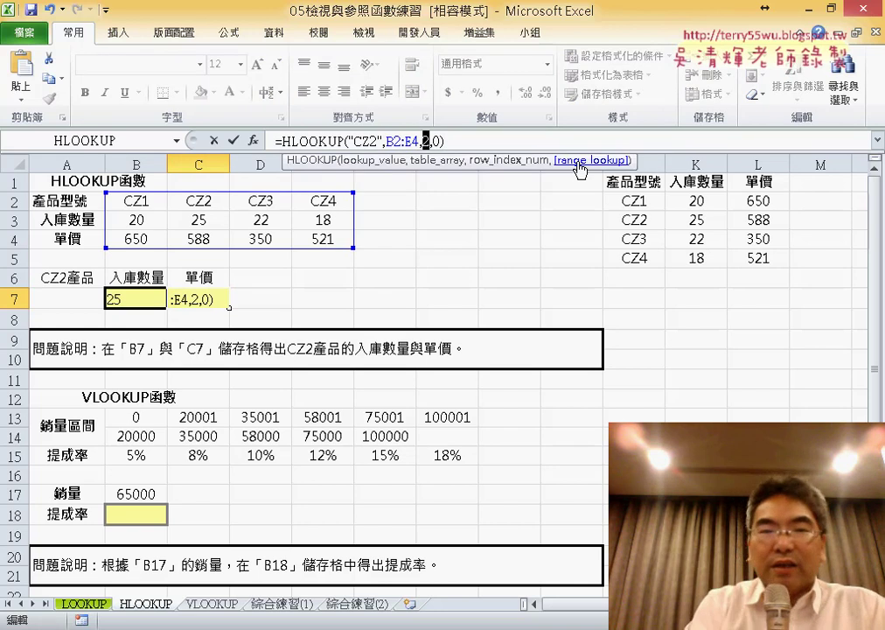
pyautogui.write('3')
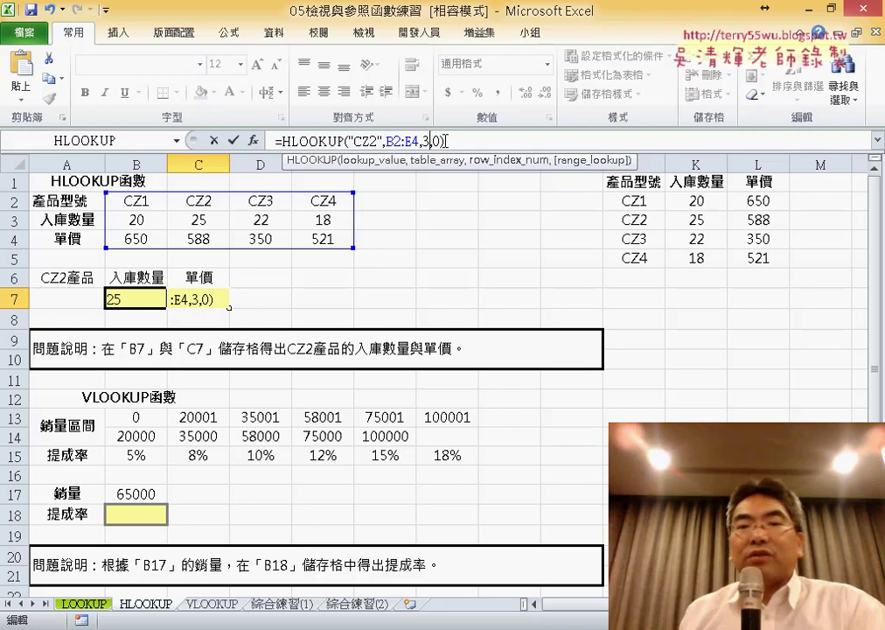
pyautogui.click(234, 140)
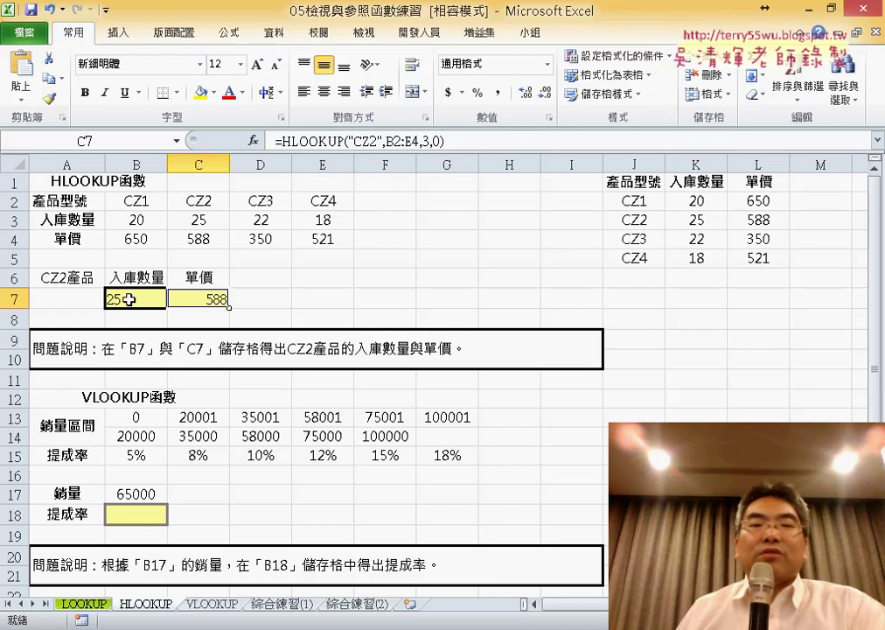
pyautogui.moveTo(128, 300); pyautogui.dragTo(199, 299)
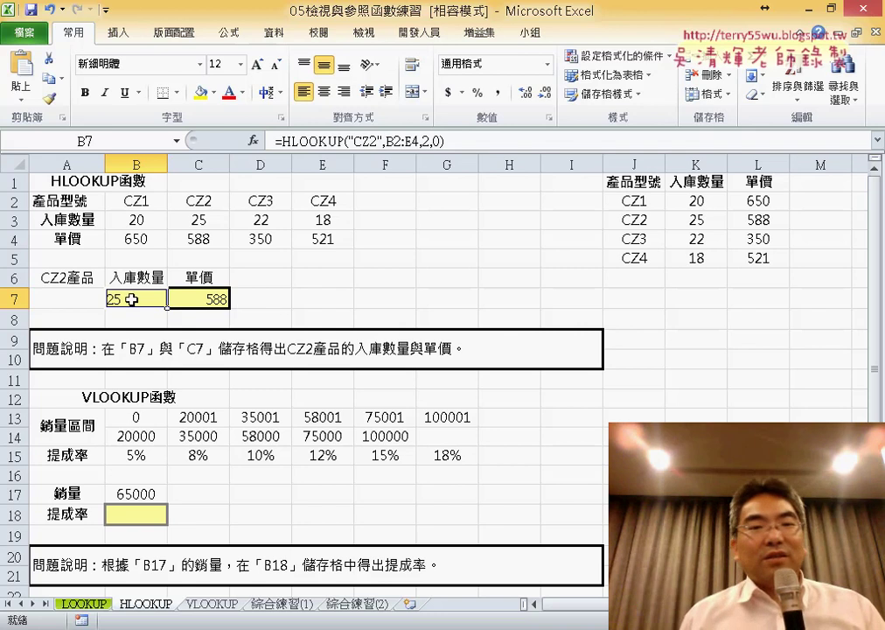
# Re-commit B7's formula with row index 2, then start a new function in B8.
pyautogui.click(426, 143)
pyautogui.write('2')
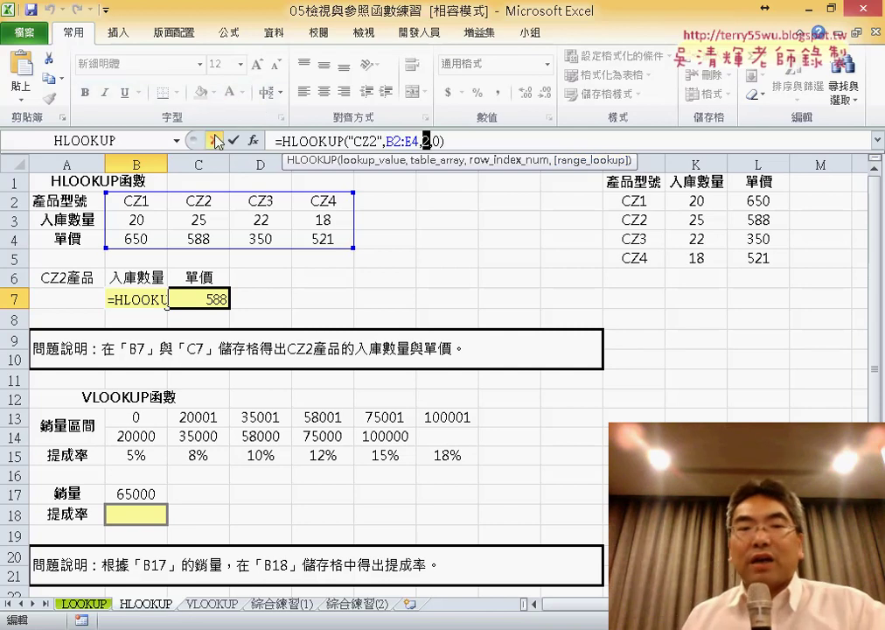
pyautogui.hotkey('ctrl', 'Return')
pyautogui.click(128, 319)
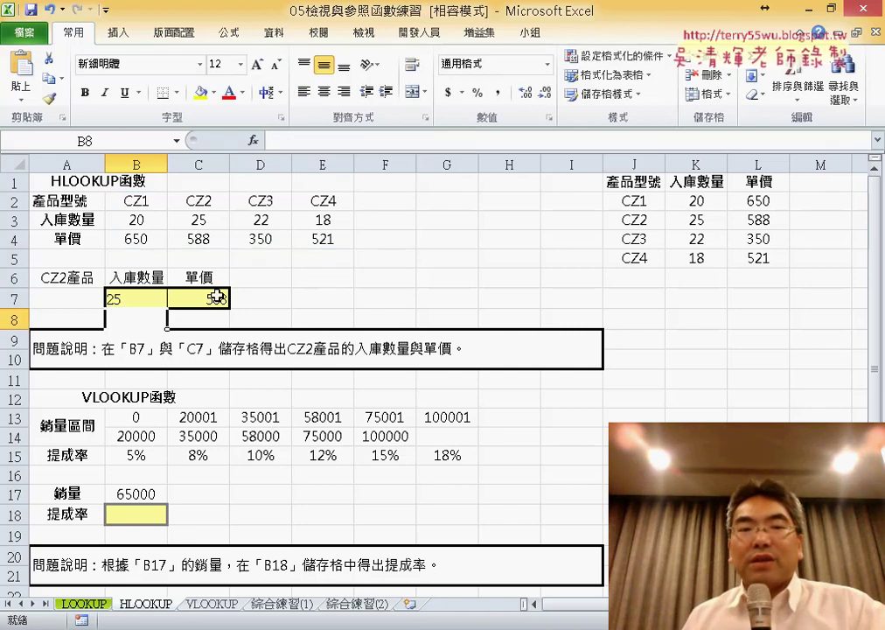
pyautogui.click(255, 142)
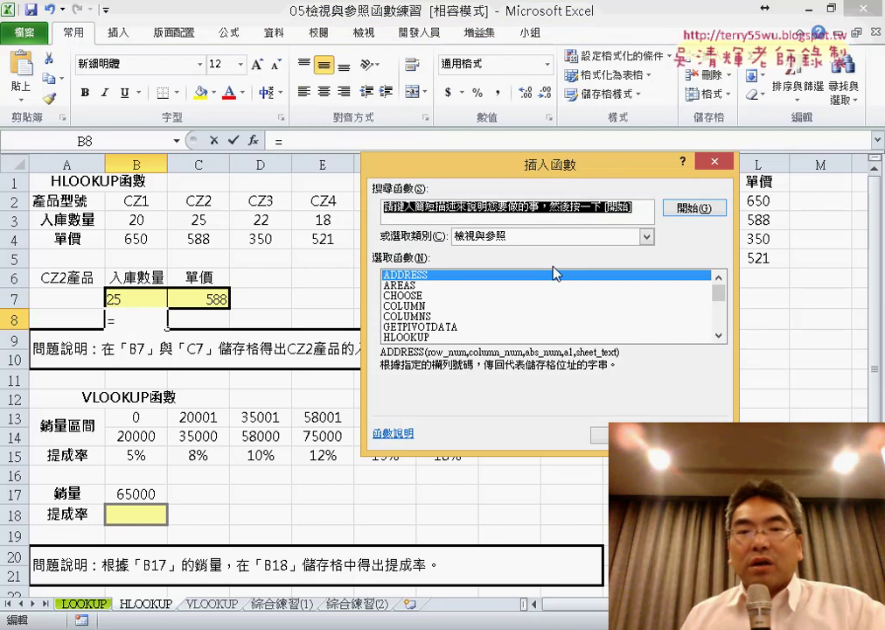
# Insert =COLUMN() into B8 and fill it across row 8 to I8.
pyautogui.click(433, 307)
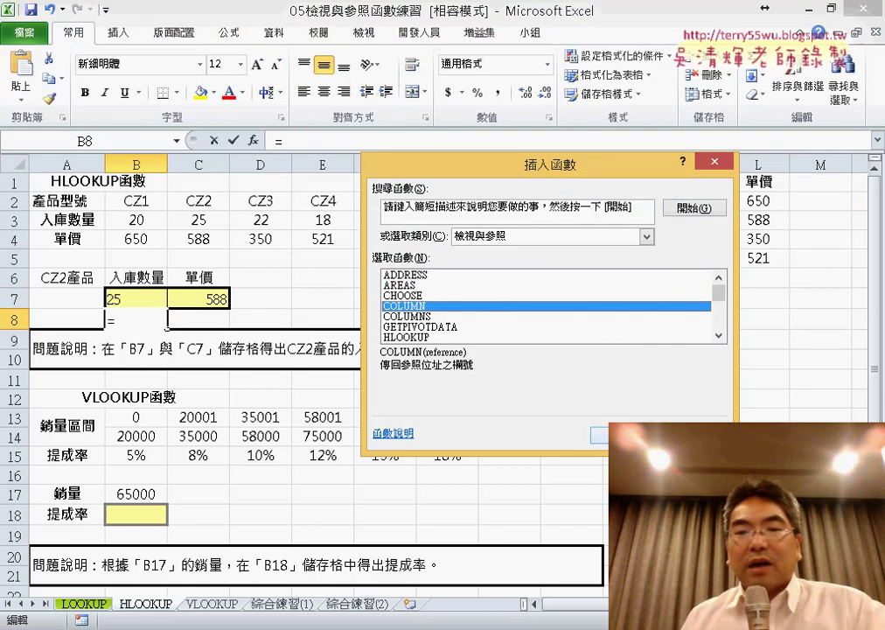
pyautogui.press('Return')
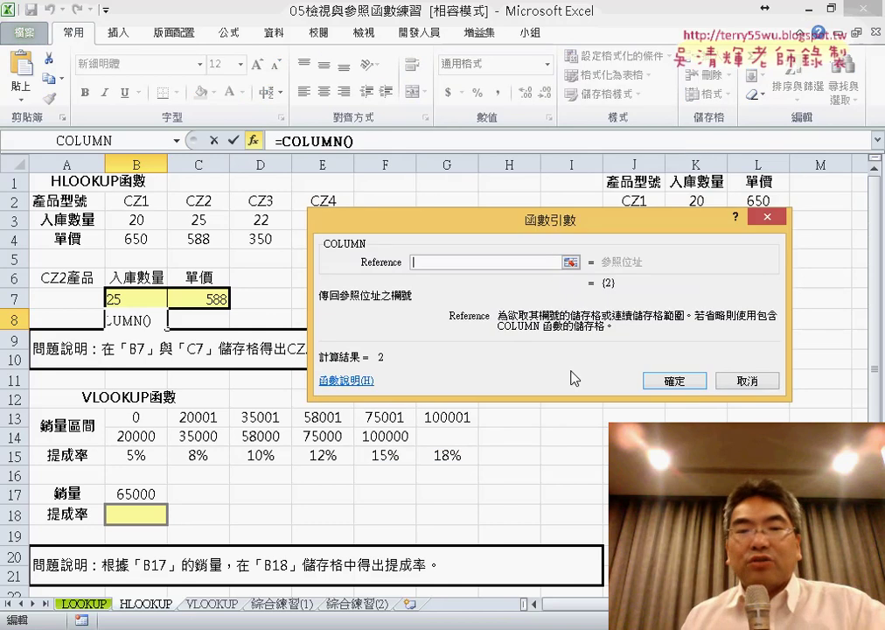
pyautogui.click(671, 383)
pyautogui.moveTo(169, 329); pyautogui.dragTo(217, 332)
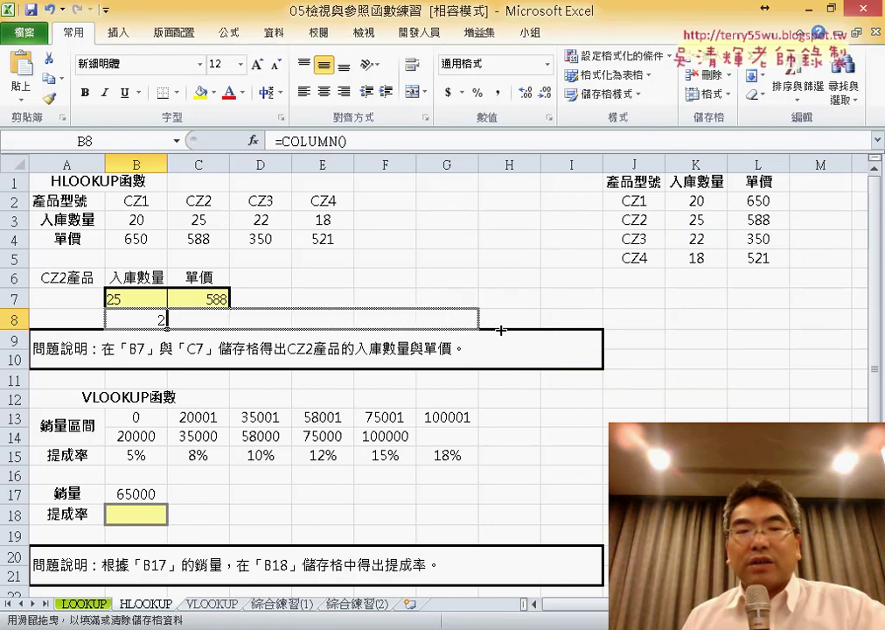
pyautogui.moveTo(236, 333); pyautogui.dragTo(595, 328)
# Clear the extra COLUMN copies in D8:I8, leaving 2 and 3 in B8 and C8.
pyautogui.click(152, 319)
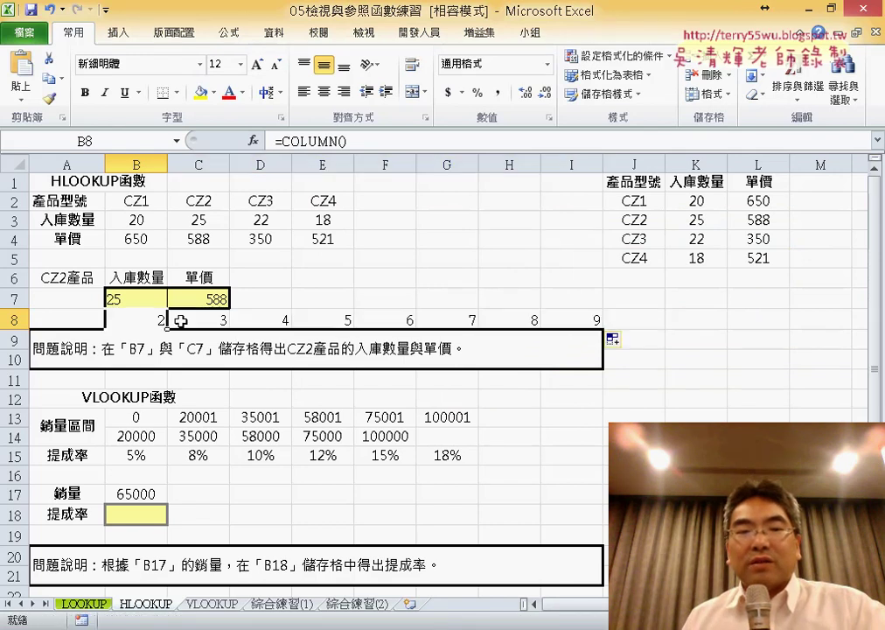
pyautogui.click(200, 320)
pyautogui.click(262, 320)
pyautogui.click(323, 320)
pyautogui.click(385, 321)
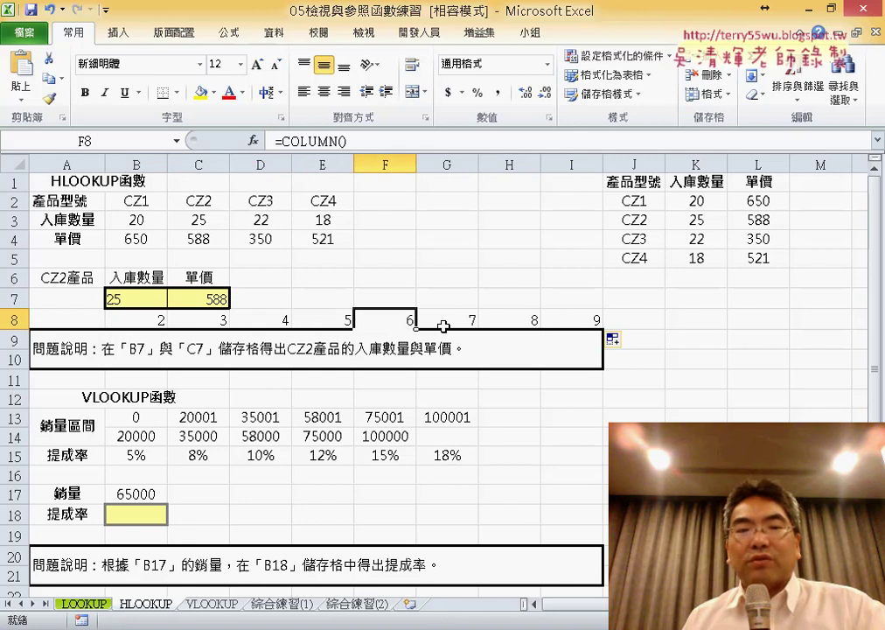
pyautogui.click(447, 320)
pyautogui.click(504, 321)
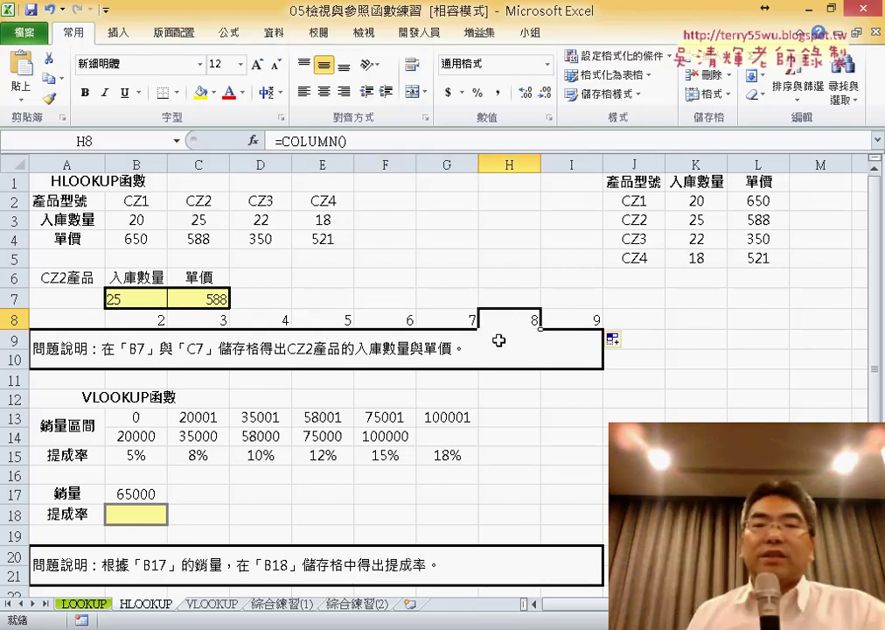
pyautogui.moveTo(588, 320); pyautogui.dragTo(268, 318)
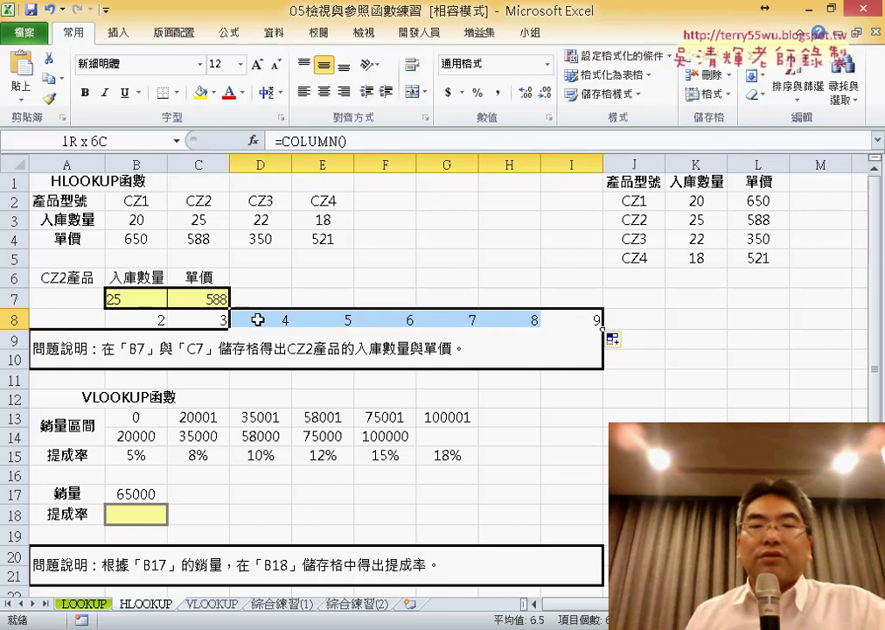
pyautogui.press('Delete')
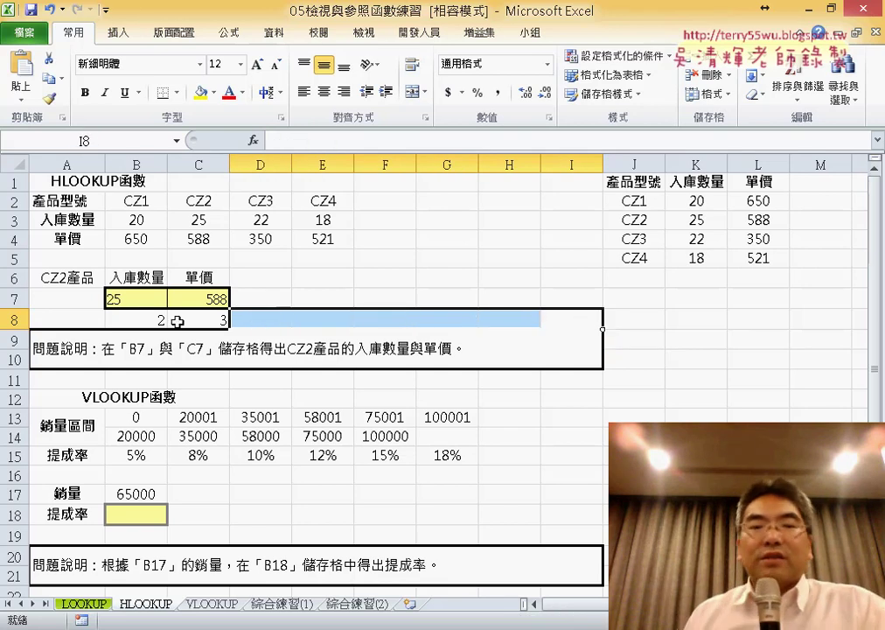
pyautogui.click(141, 318)
pyautogui.click(138, 300)
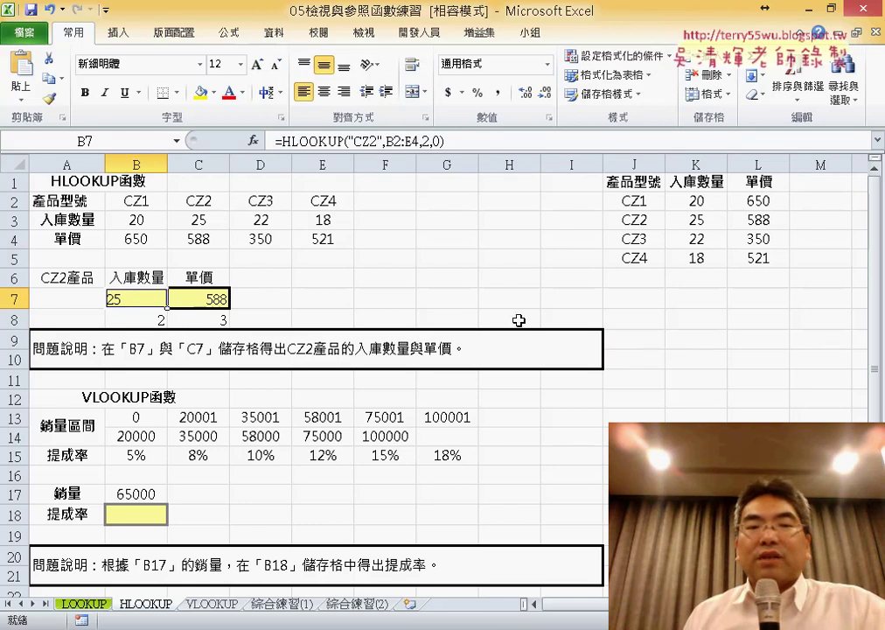
# Replace B7's row index 2 with COLUMN() and fill the formula into C7, showing 588.
pyautogui.doubleClick(425, 140)
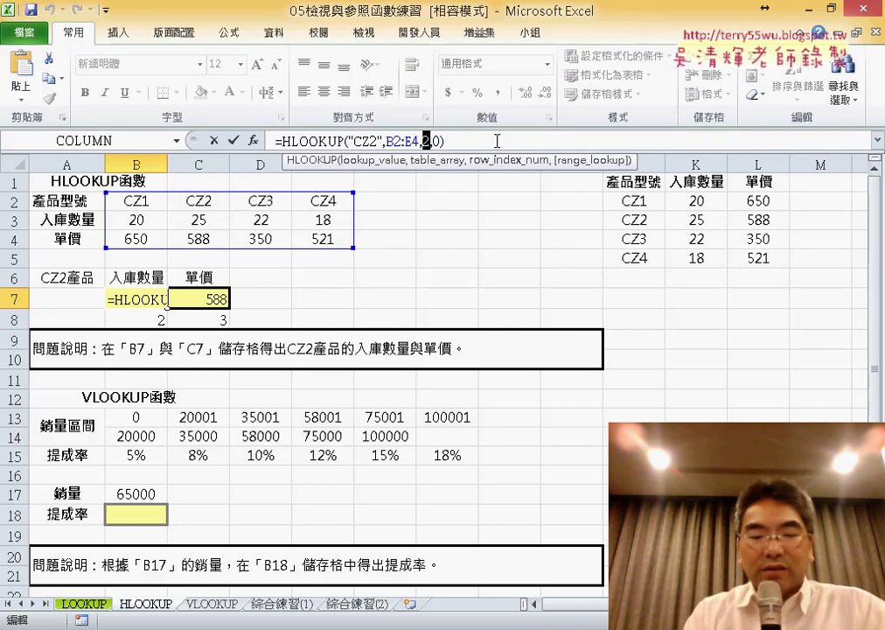
pyautogui.write('col')
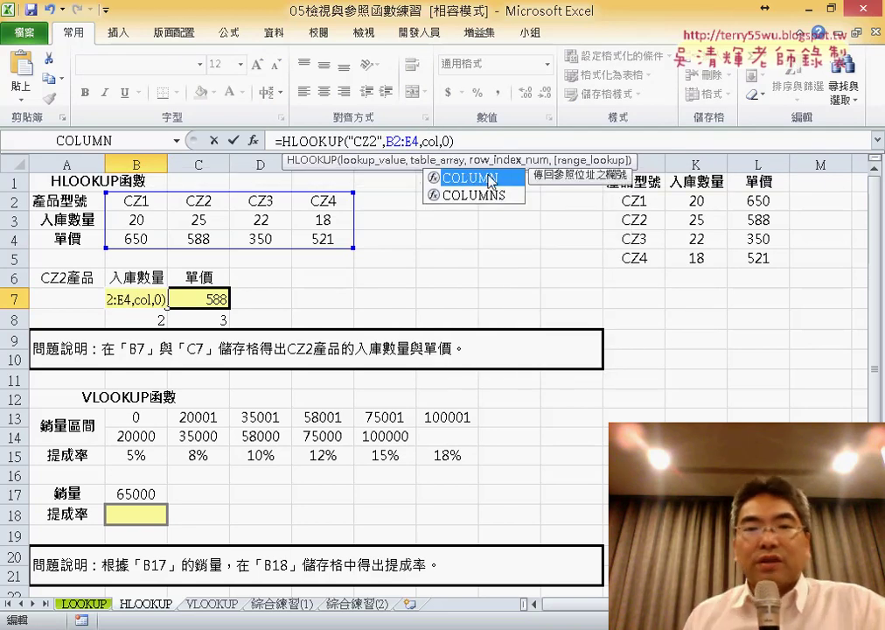
pyautogui.doubleClick(491, 180)
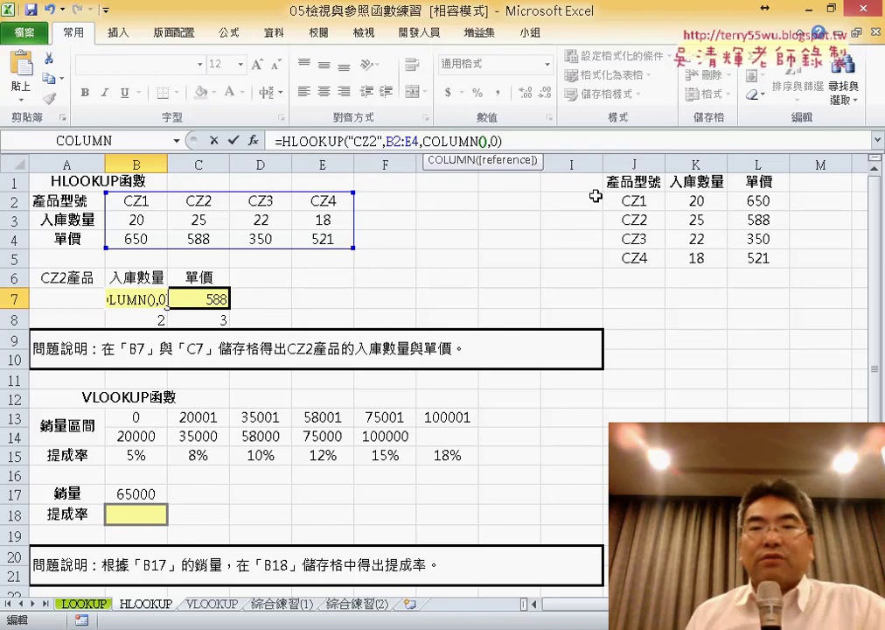
pyautogui.write(')')
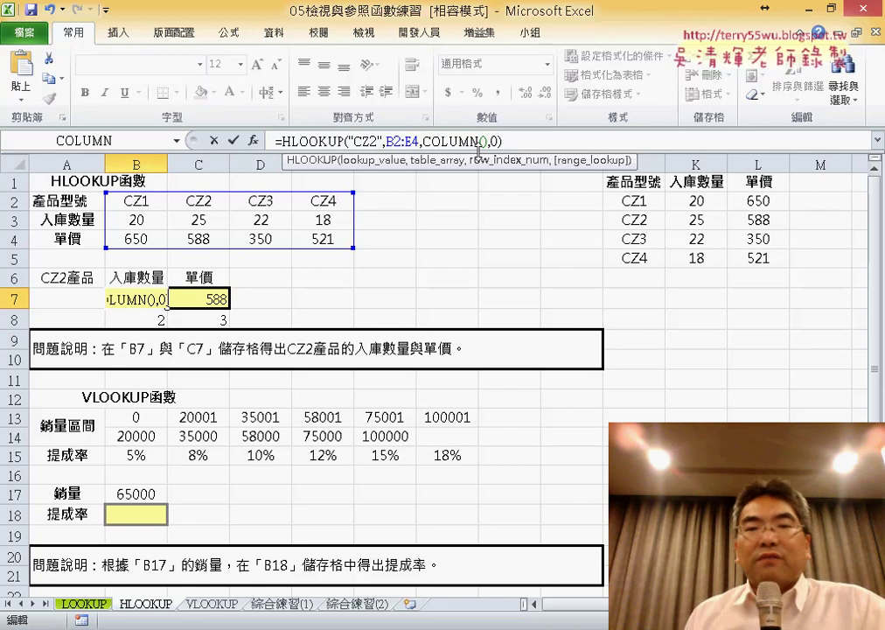
pyautogui.click(233, 140)
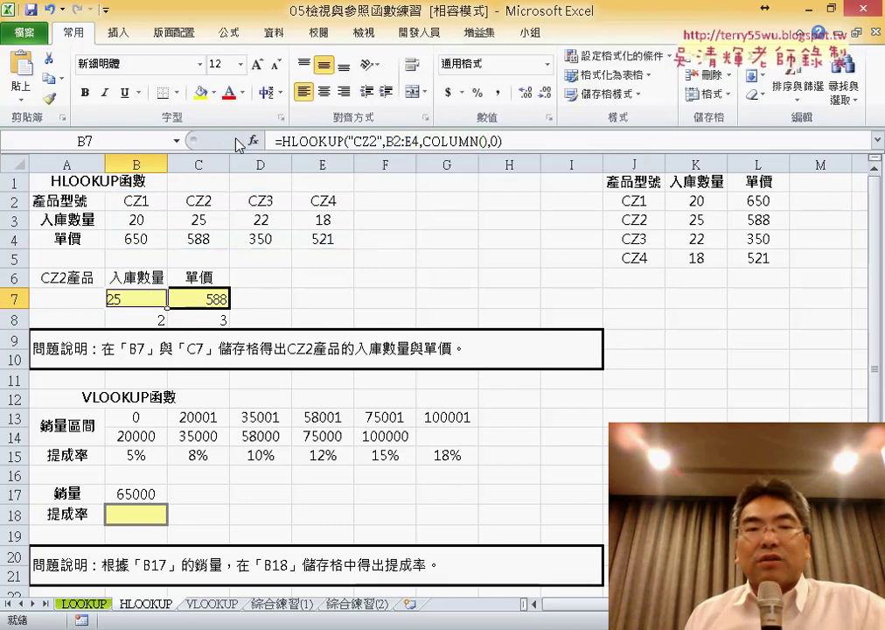
pyautogui.moveTo(166, 308); pyautogui.dragTo(232, 306)
pyautogui.click(211, 301)
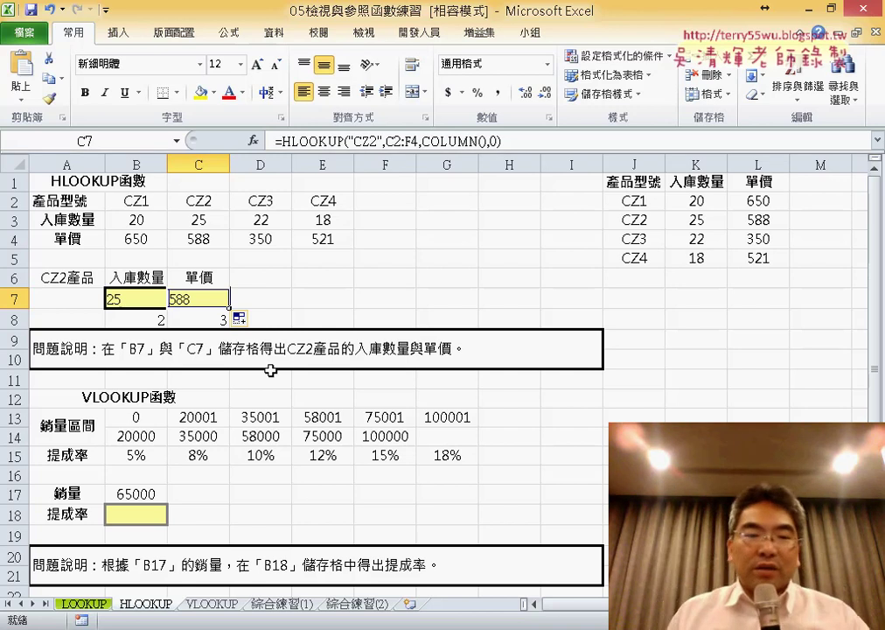
pyautogui.click(318, 496)
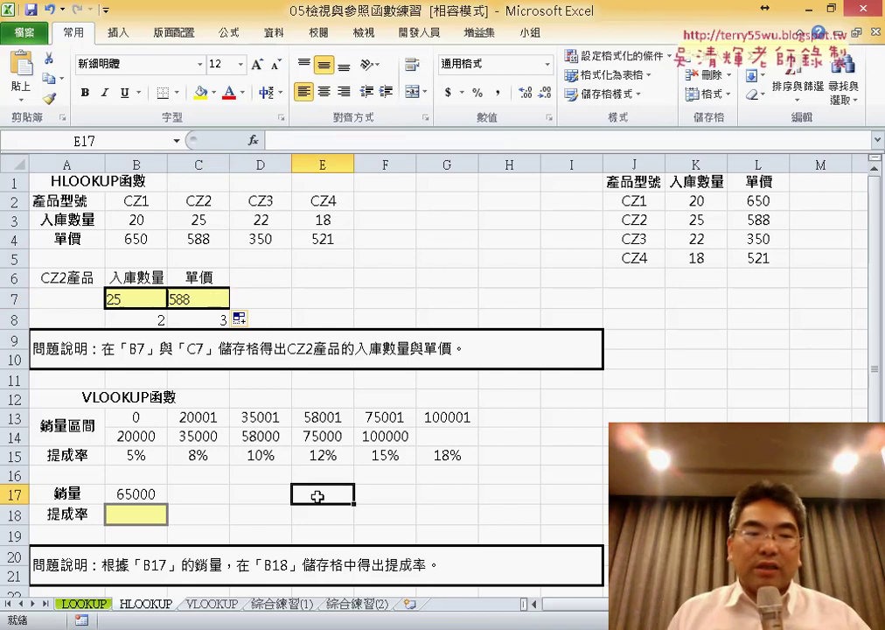
pyautogui.doubleClick(101, 395)
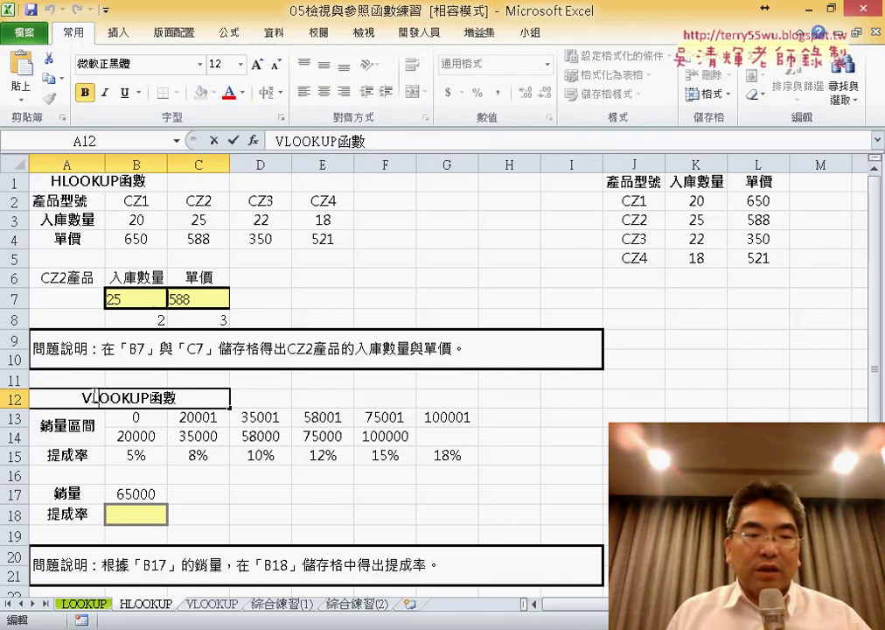
pyautogui.doubleClick(89, 397)
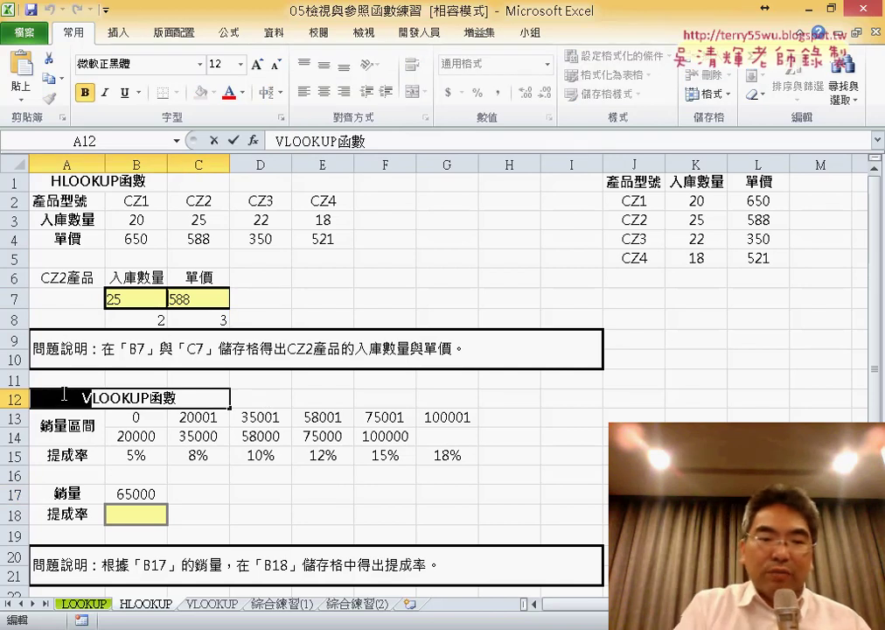
pyautogui.write('H')
pyautogui.press('Return')
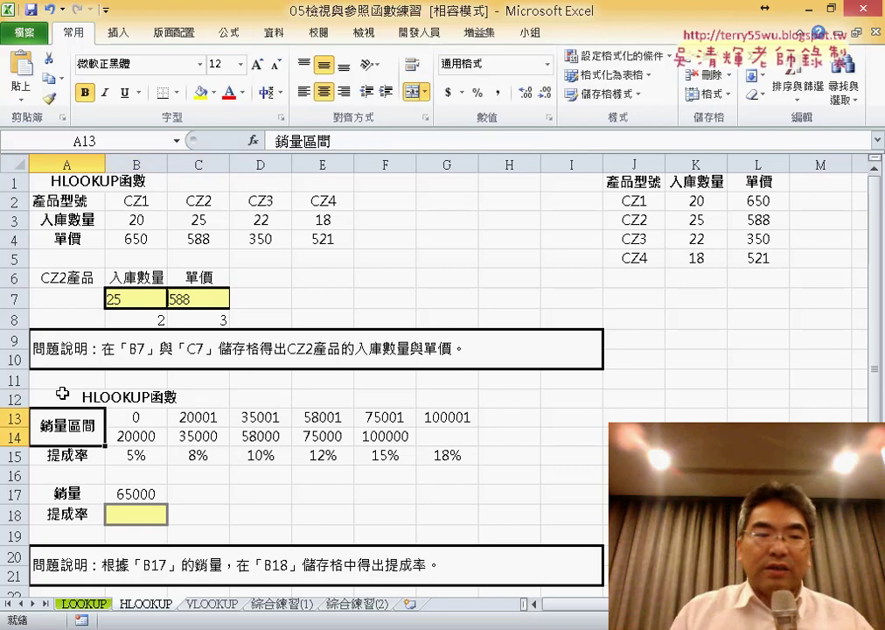
pyautogui.moveTo(88, 429); pyautogui.dragTo(72, 455)
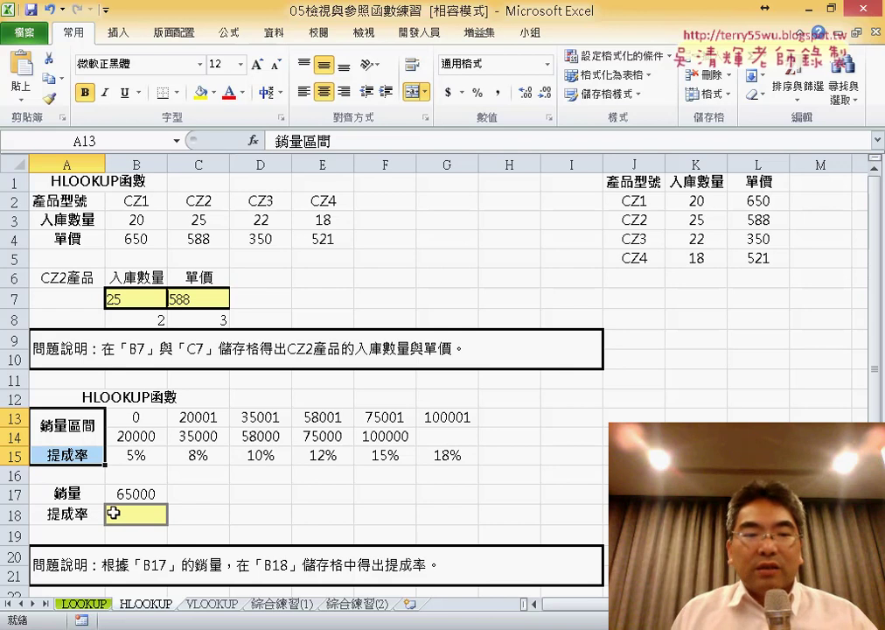
pyautogui.click(139, 514)
pyautogui.click(157, 495)
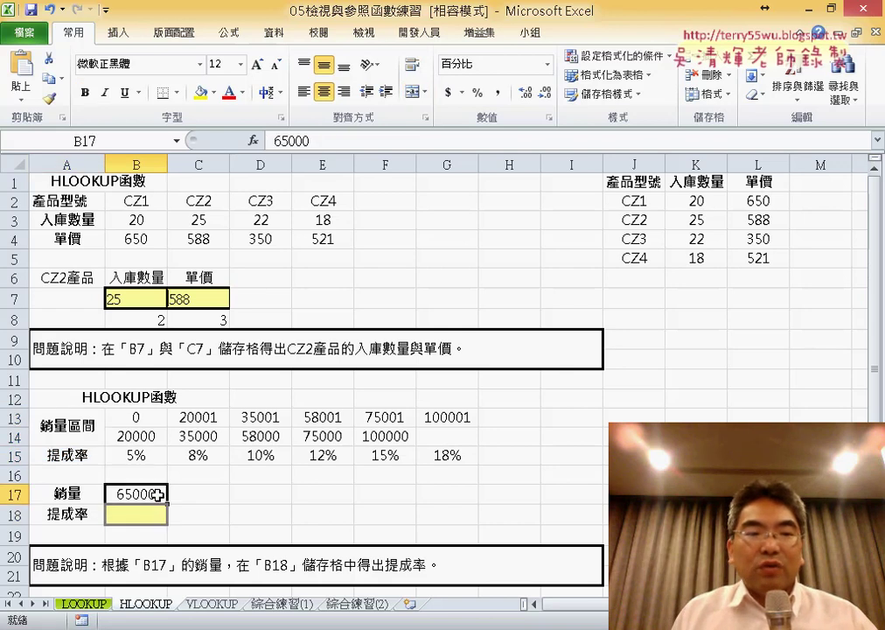
pyautogui.moveTo(129, 423); pyautogui.dragTo(440, 414)
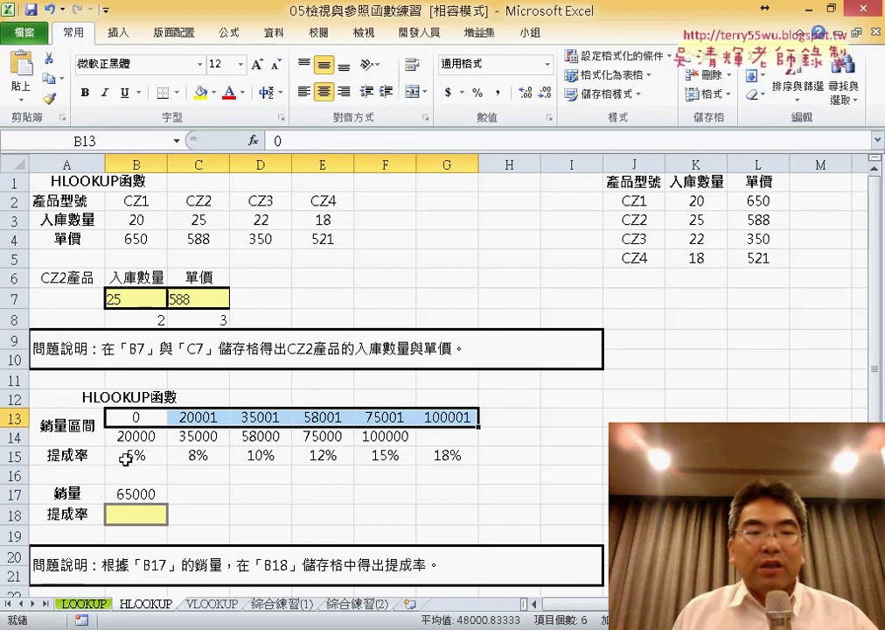
pyautogui.moveTo(126, 458); pyautogui.dragTo(438, 454)
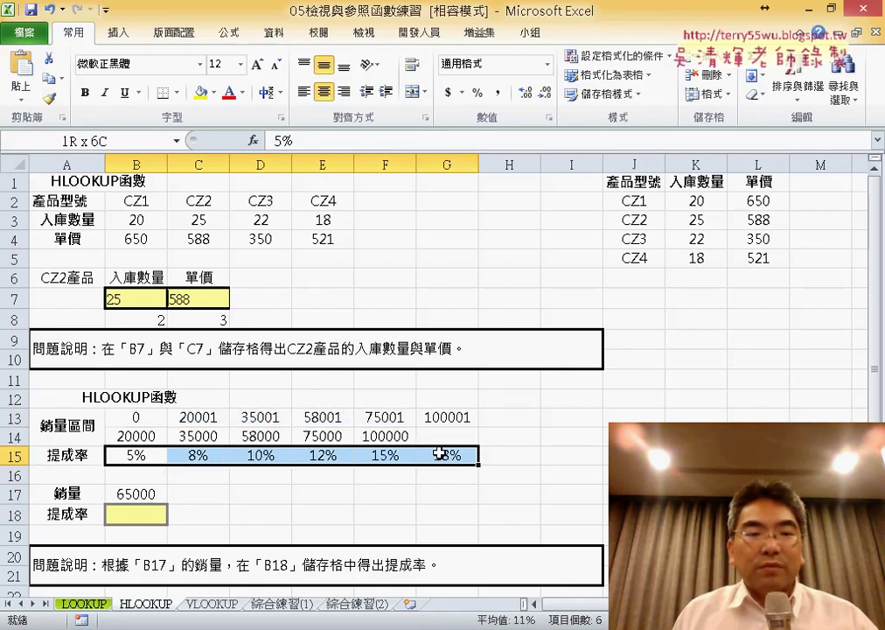
pyautogui.click(141, 516)
pyautogui.moveTo(128, 420); pyautogui.dragTo(437, 417)
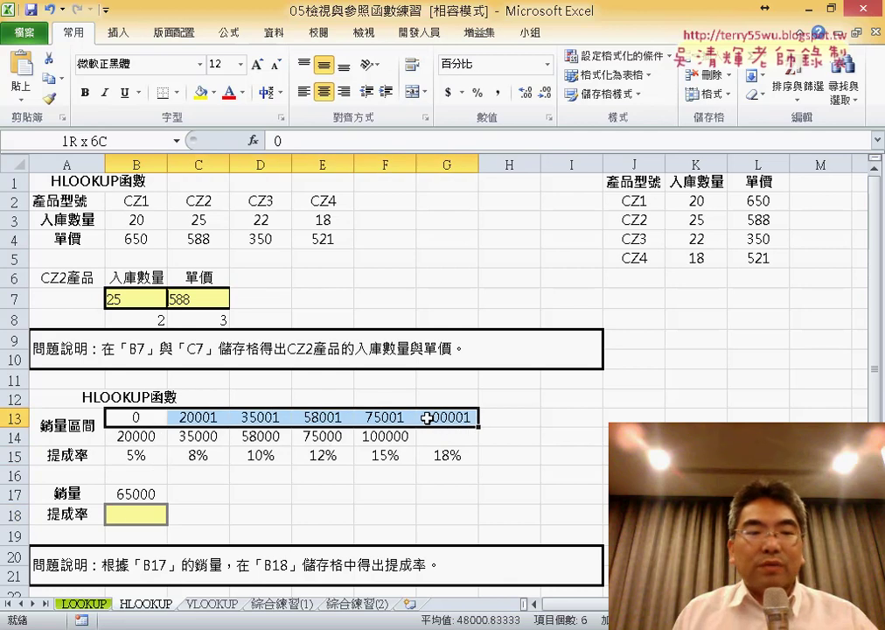
pyautogui.click(54, 420)
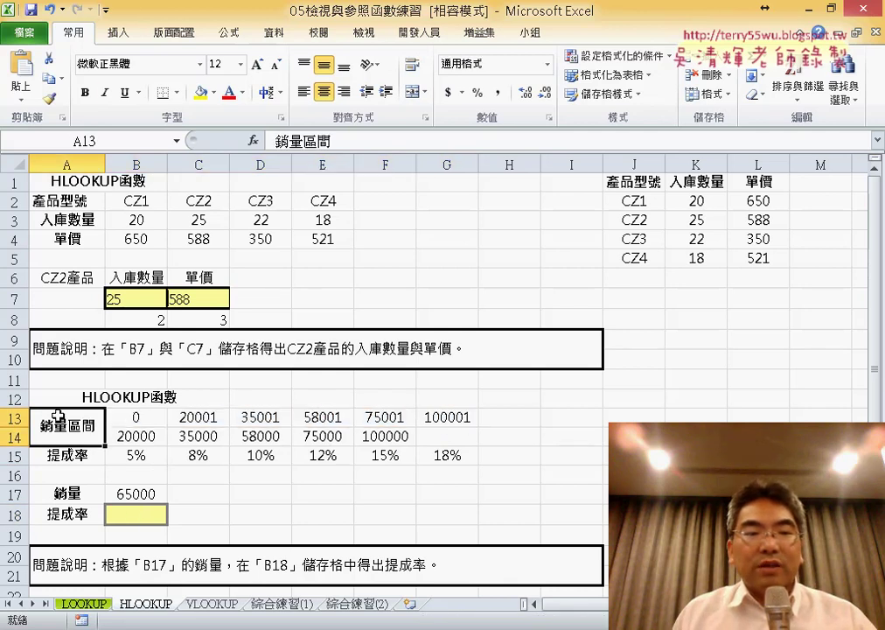
pyautogui.moveTo(128, 418)
pyautogui.mouseDown()
pyautogui.moveTo(199, 438)
pyautogui.moveTo(446, 451)
pyautogui.mouseUp()
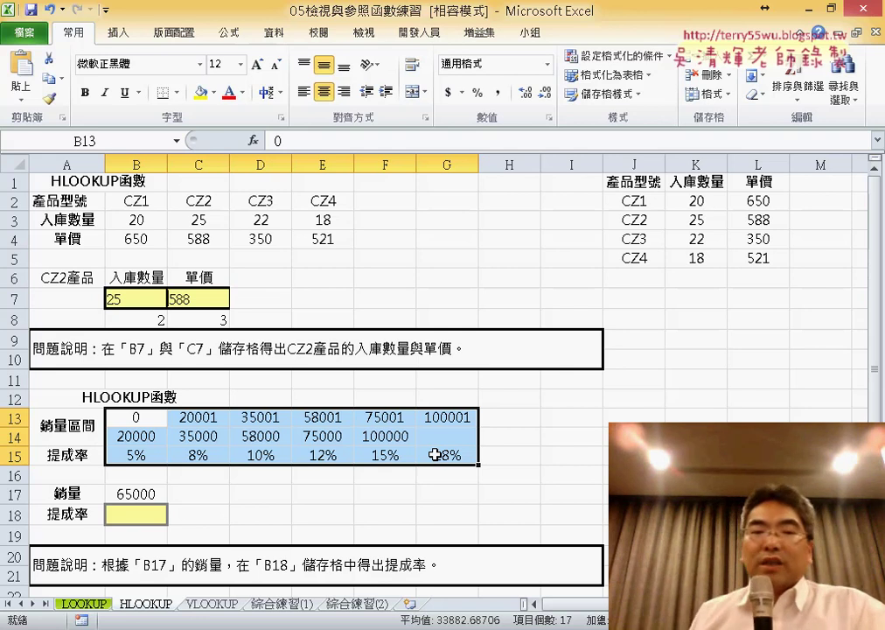
pyautogui.moveTo(166, 416); pyautogui.dragTo(449, 426)
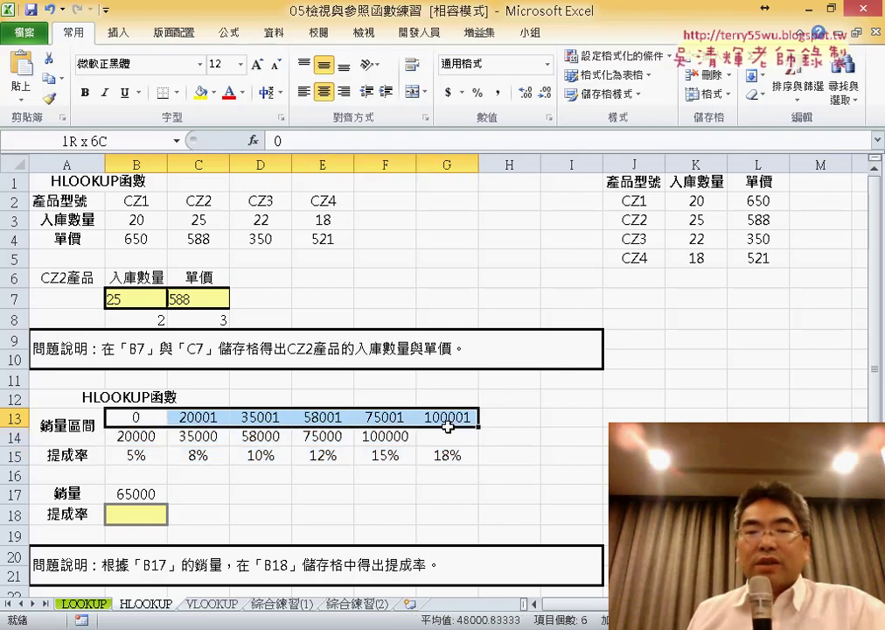
pyautogui.moveTo(140, 466); pyautogui.dragTo(444, 453)
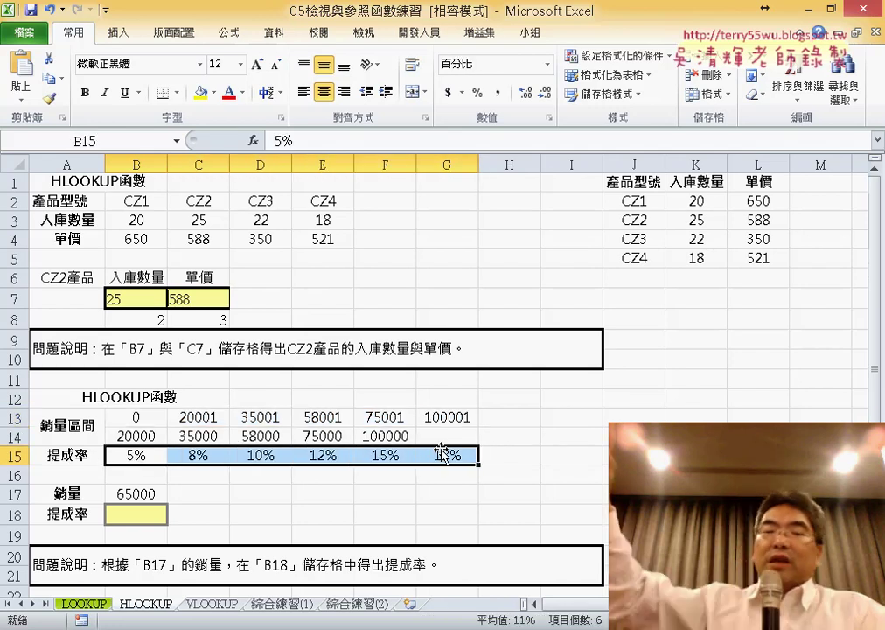
pyautogui.click(143, 514)
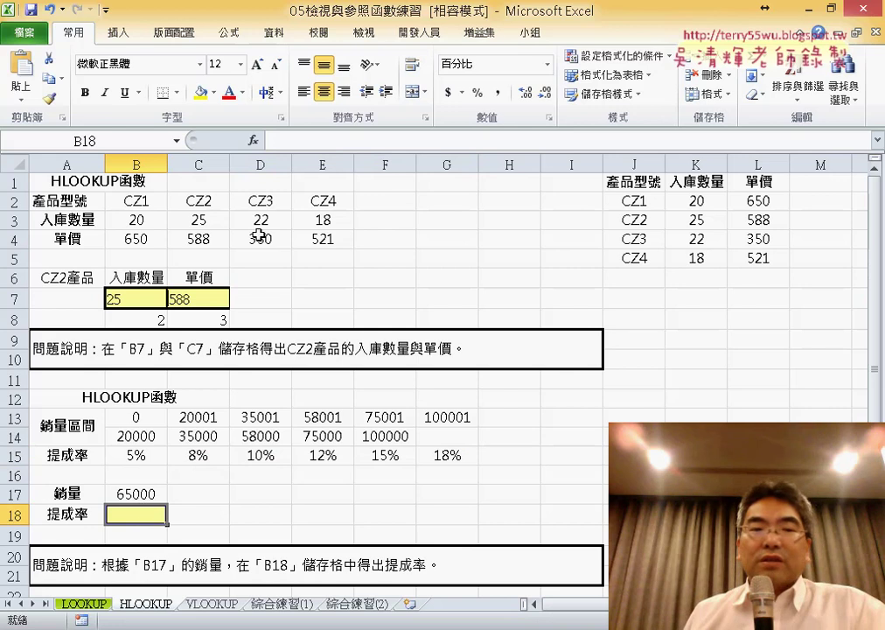
# Start an HLOOKUP in B18 with lookup value B17 and table B13:G15.
pyautogui.click(252, 140)
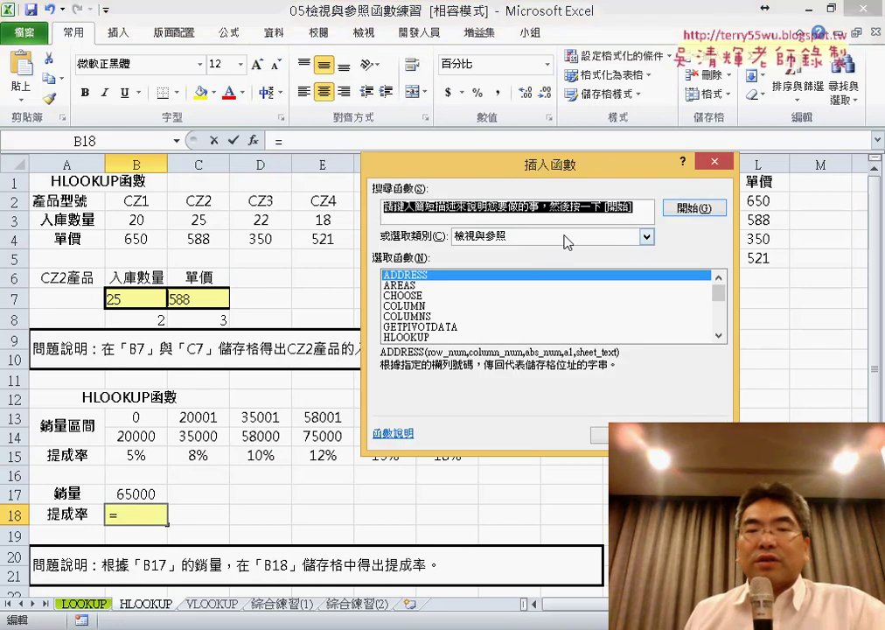
pyautogui.doubleClick(412, 337)
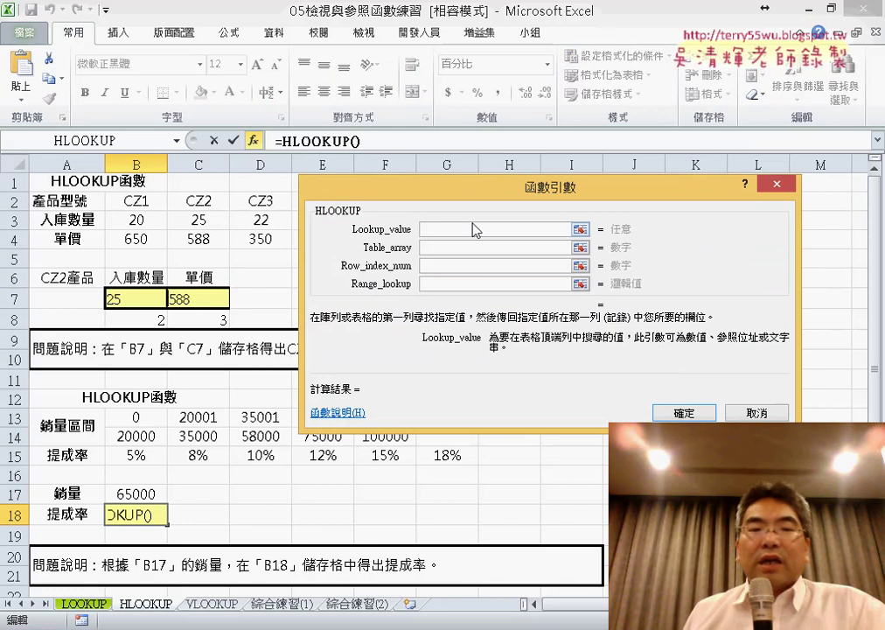
pyautogui.click(135, 493)
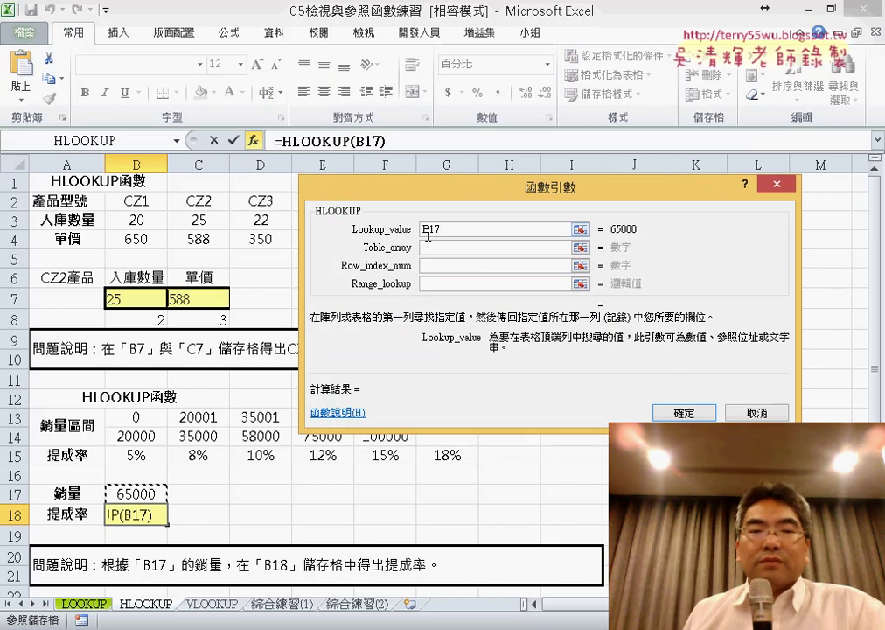
pyautogui.moveTo(327, 182); pyautogui.dragTo(435, 56)
pyautogui.click(545, 121)
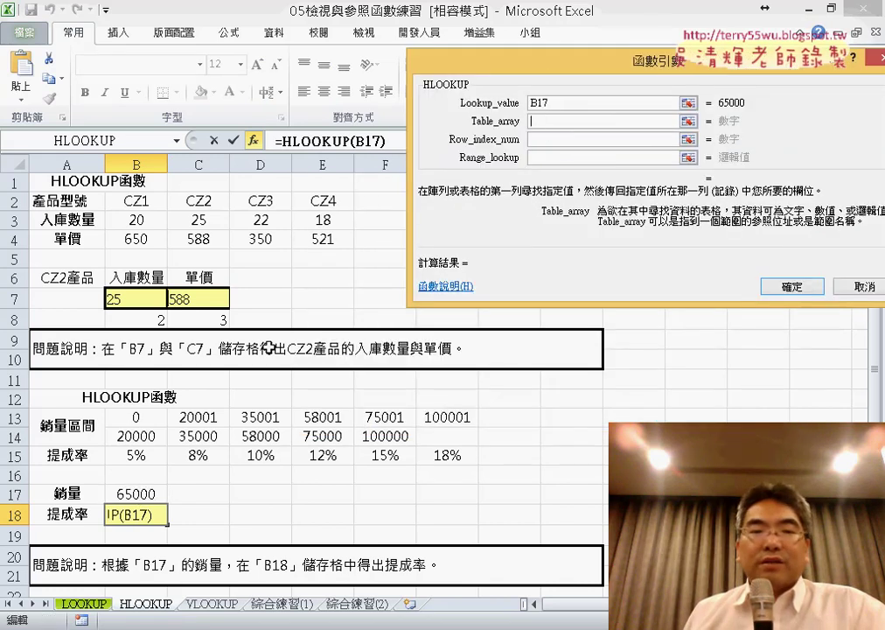
pyautogui.moveTo(124, 419); pyautogui.dragTo(433, 464)
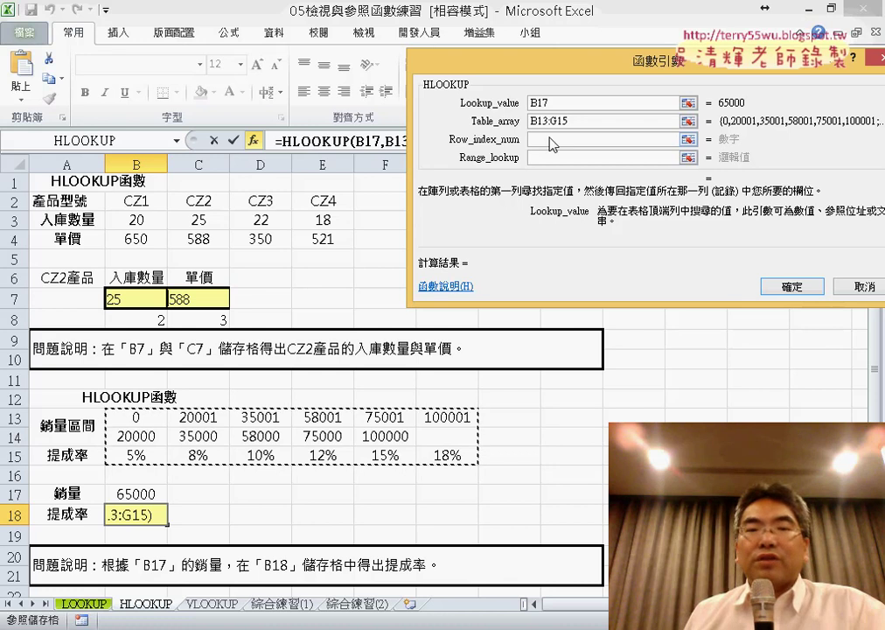
# Set row index 3 and range lookup 1, confirming the 12% commission result.
pyautogui.press('Tab')
pyautogui.write('3')
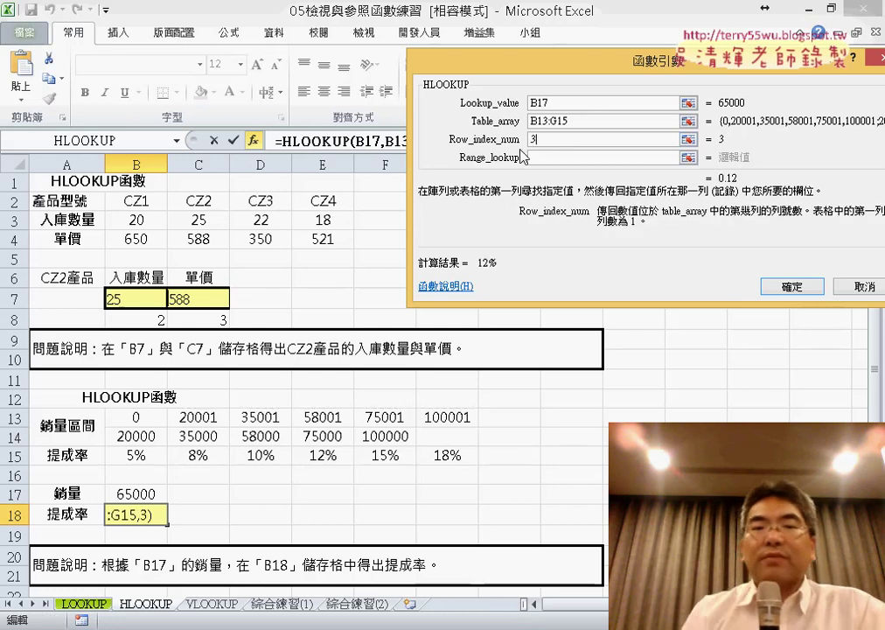
pyautogui.click(567, 157)
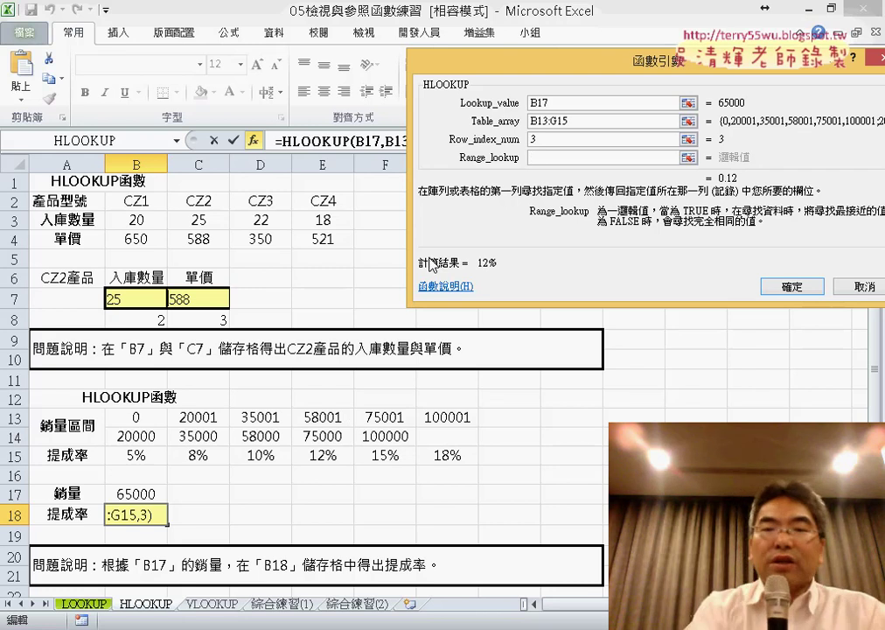
pyautogui.write('1')
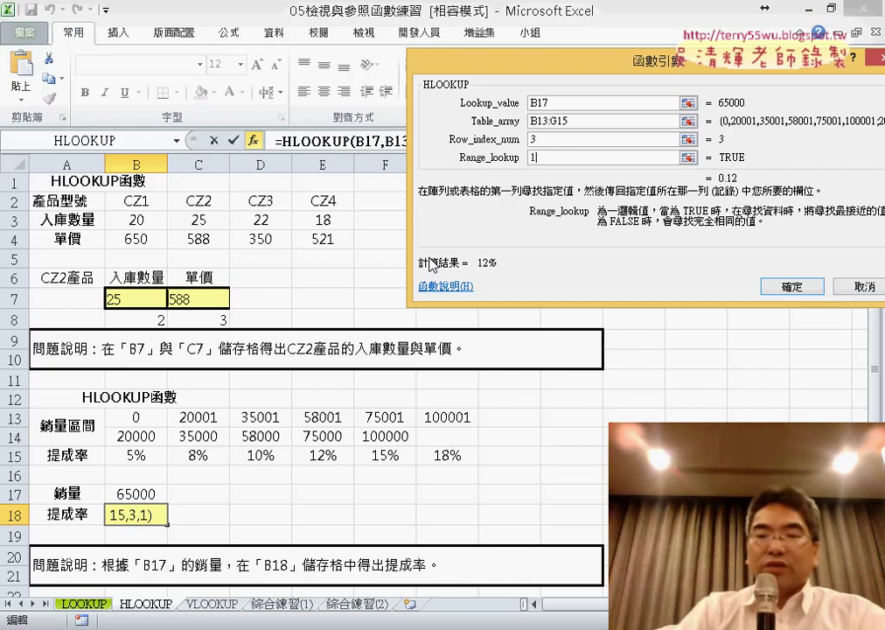
pyautogui.press('BackSpace')
pyautogui.write('0')
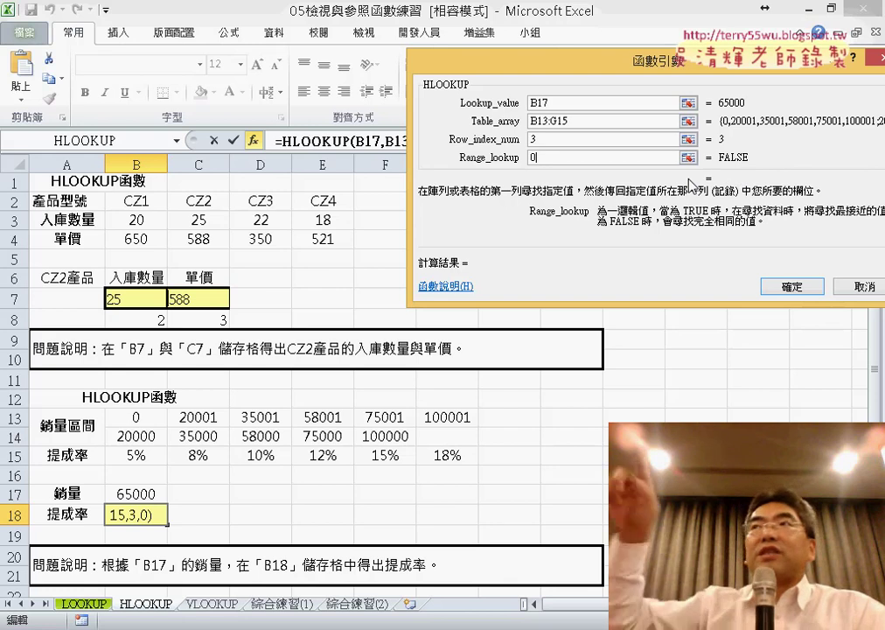
pyautogui.press('BackSpace')
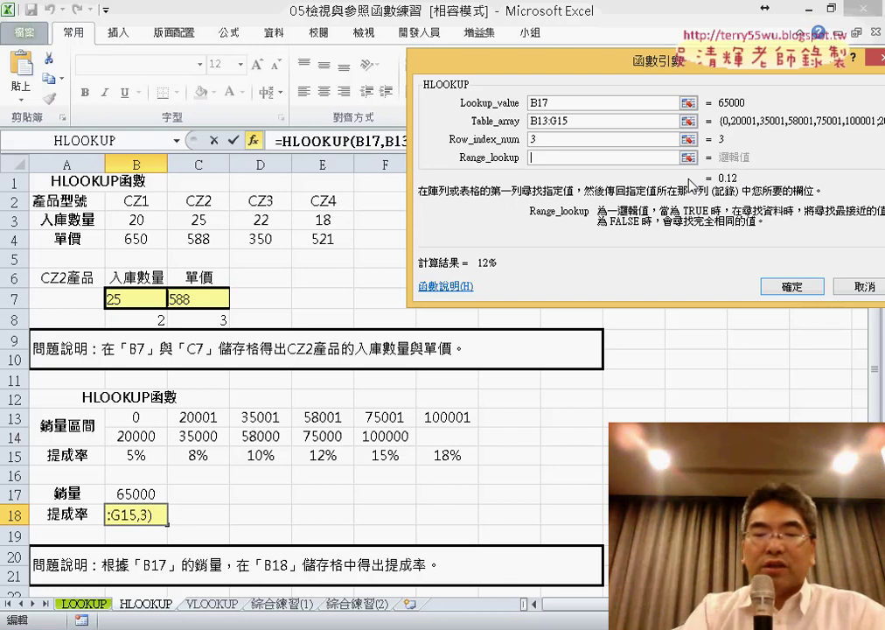
pyautogui.write('1')
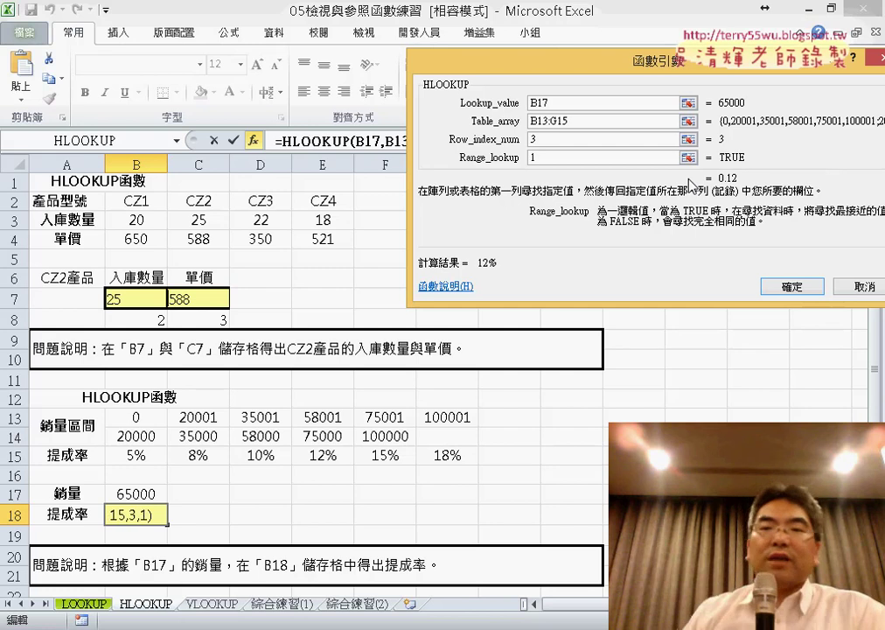
pyautogui.click(814, 299)
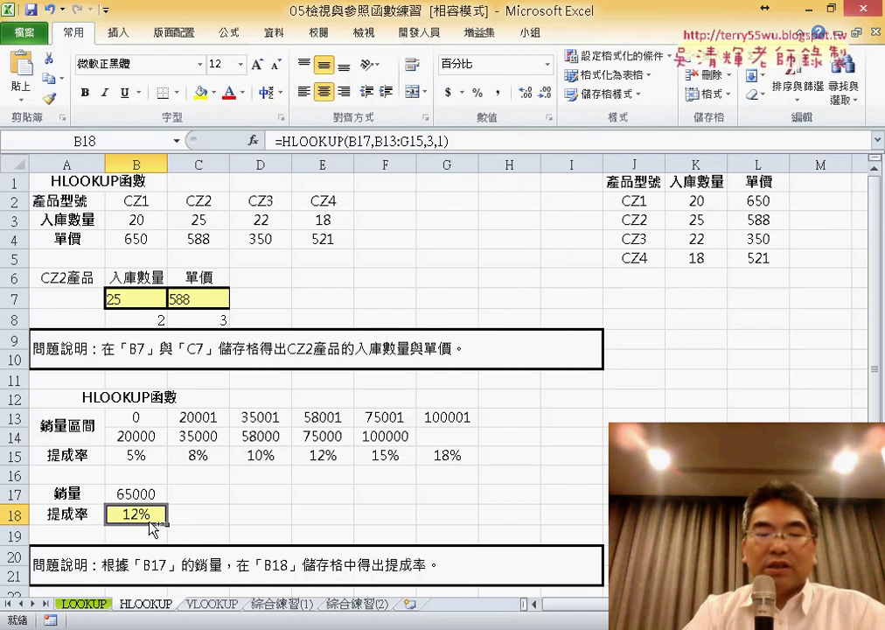
pyautogui.moveTo(158, 503); pyautogui.dragTo(123, 500)
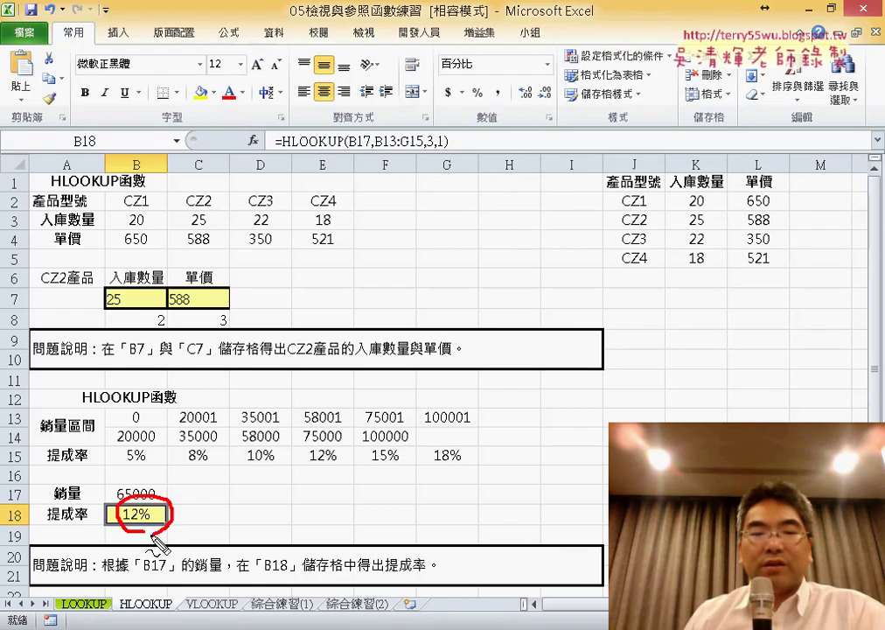
pyautogui.moveTo(339, 446); pyautogui.dragTo(333, 441)
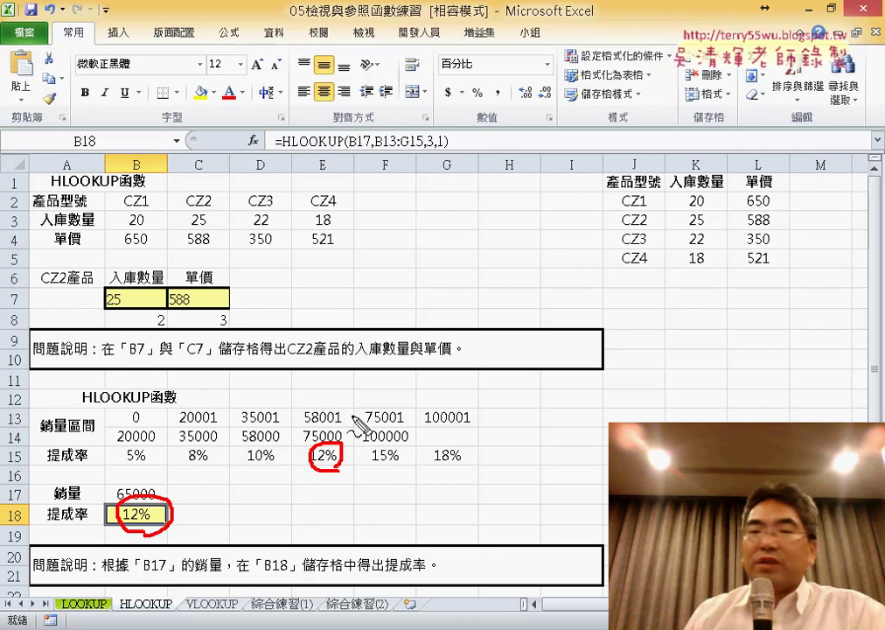
pyautogui.moveTo(348, 409); pyautogui.dragTo(355, 434)
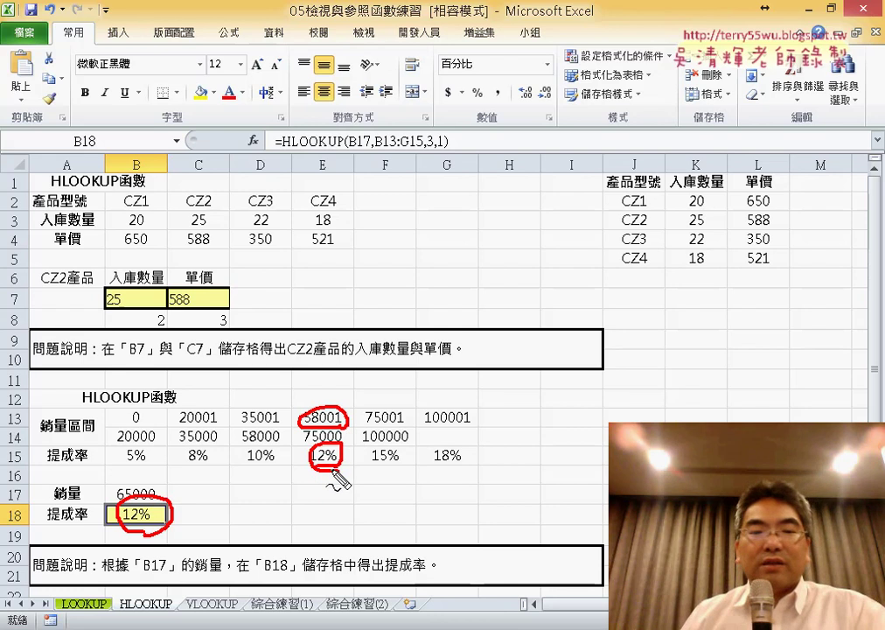
pyautogui.moveTo(331, 474)
pyautogui.mouseDown()
pyautogui.moveTo(331, 503)
pyautogui.moveTo(184, 516)
pyautogui.mouseUp()
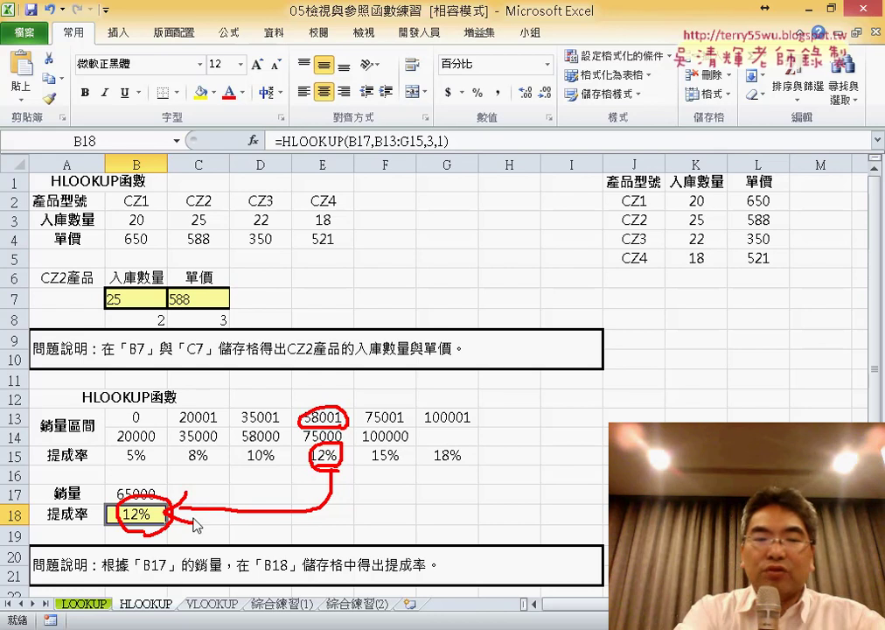
pyautogui.press('Escape')
pyautogui.scroll(-1, 291, 482)
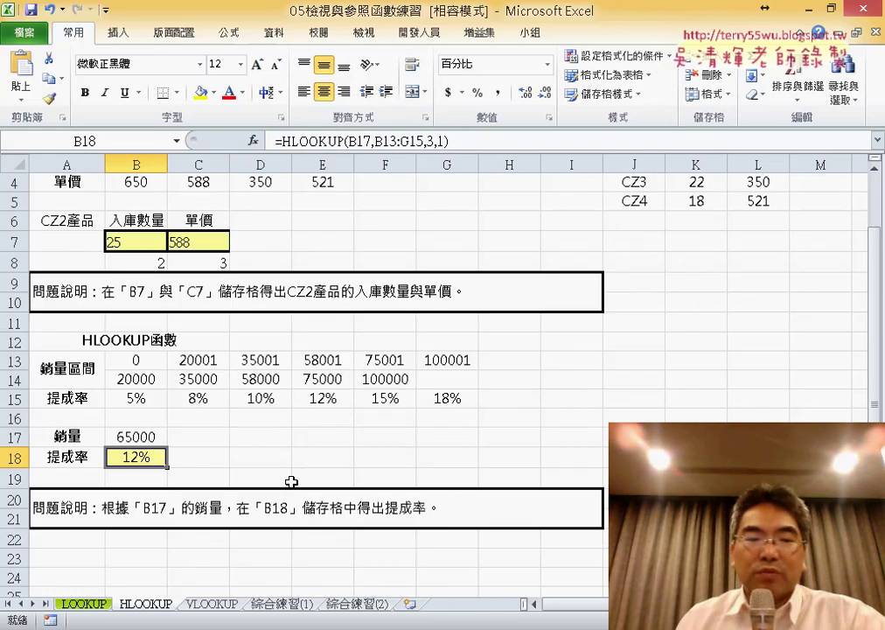
# Switch to the VLOOKUP sheet and select its commission table A2:C8.
pyautogui.click(209, 604)
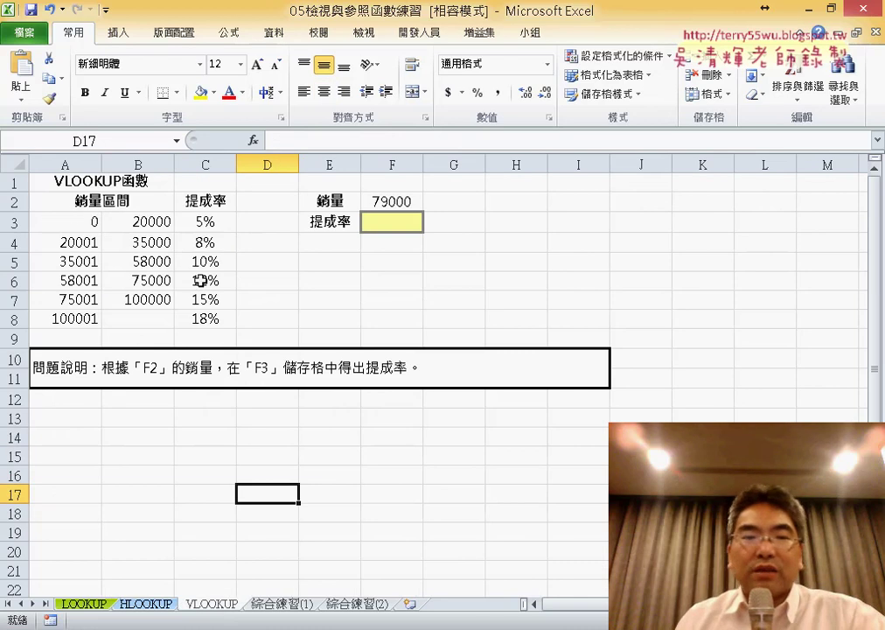
pyautogui.moveTo(70, 202); pyautogui.dragTo(194, 316)
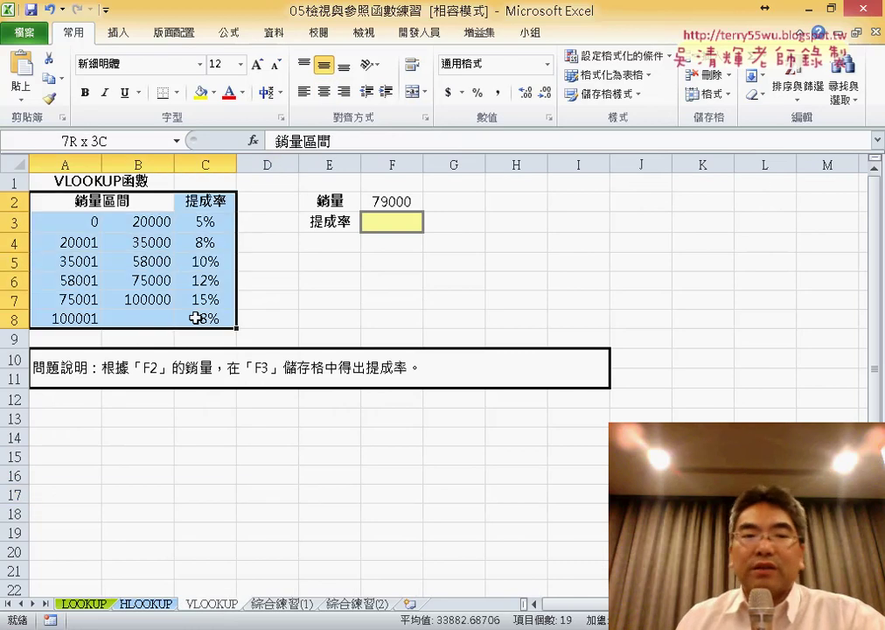